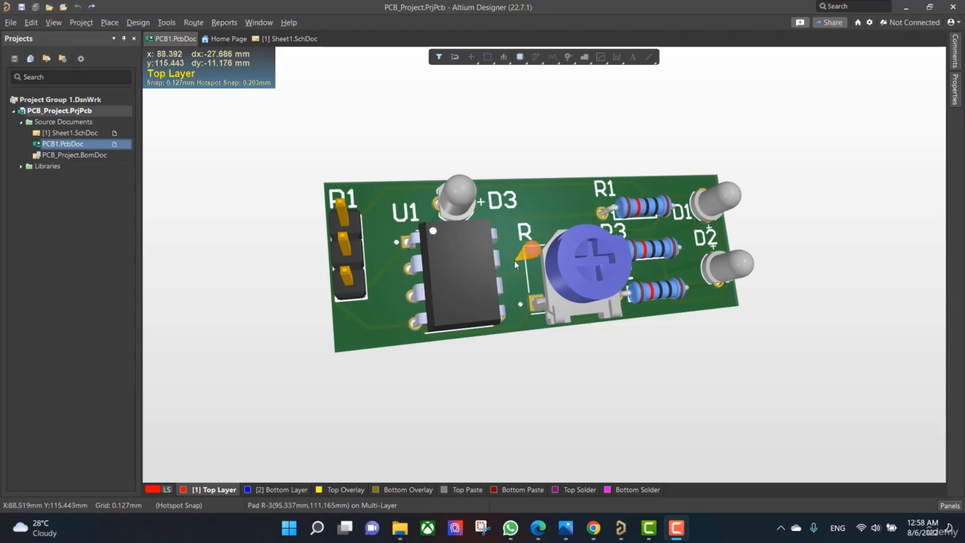
shift+right_drag(517, 264, 510, 288)
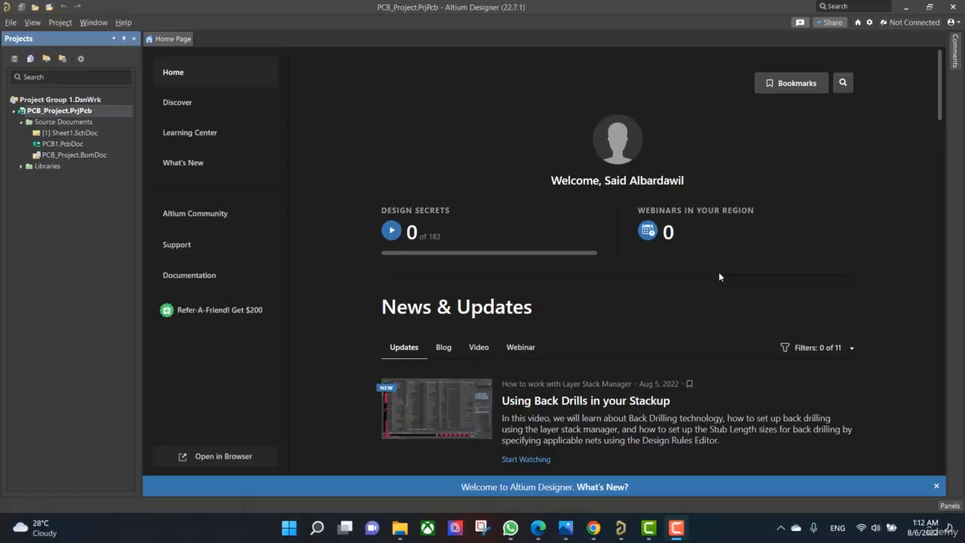
Create a new empty local PCB project named IR_sensor in the Downloads\PCB folder
click(11, 22)
mouse_move(30, 37)
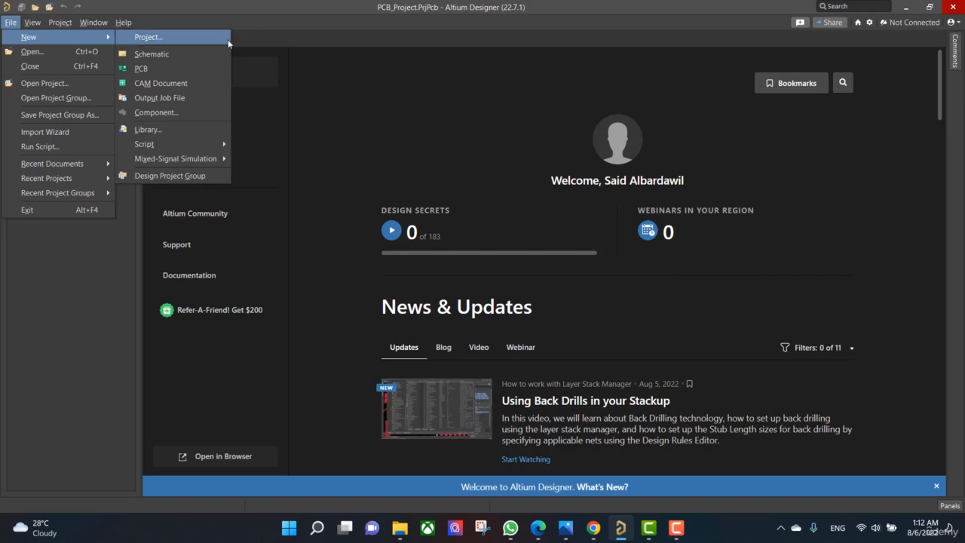
click(227, 42)
click(589, 127)
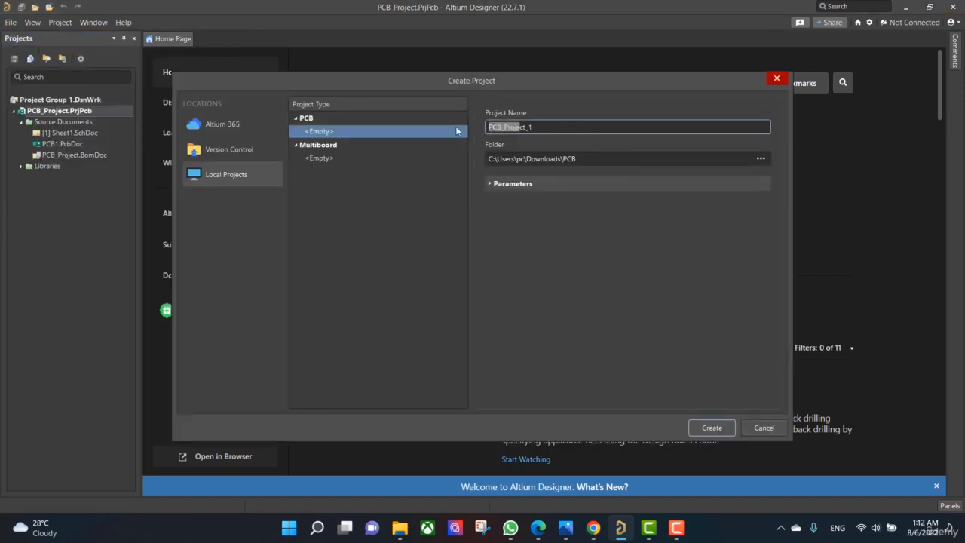
click(540, 126)
drag(567, 128, 466, 134)
key(BackSpace)
click(761, 160)
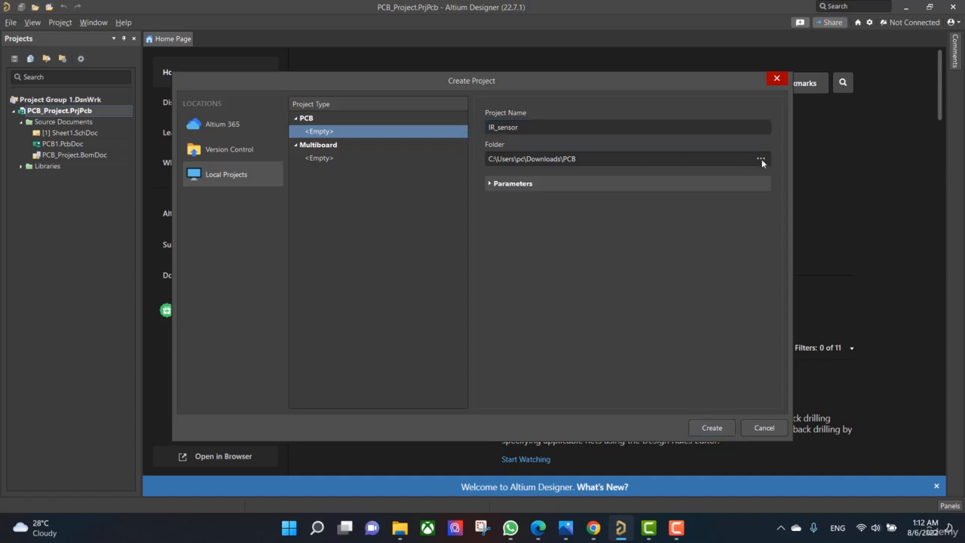
click(682, 388)
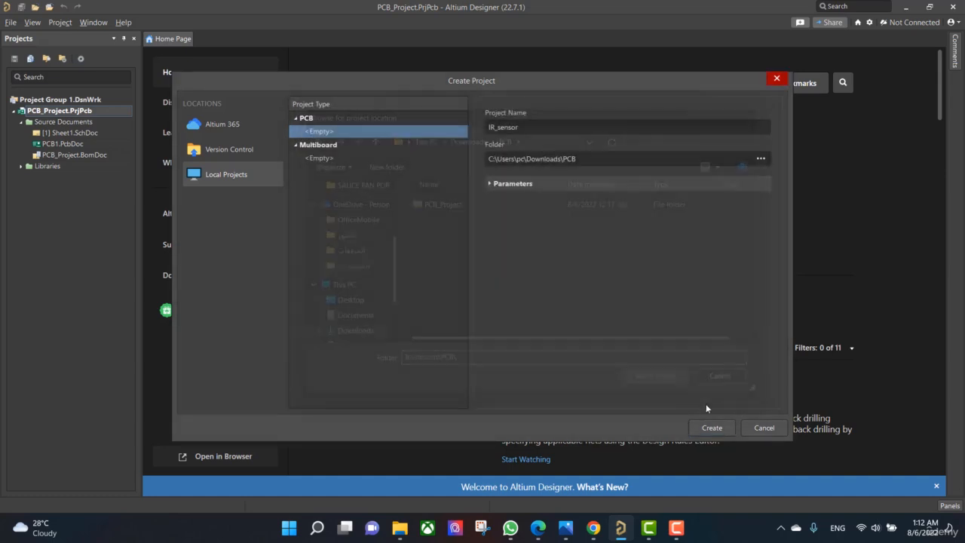
click(712, 428)
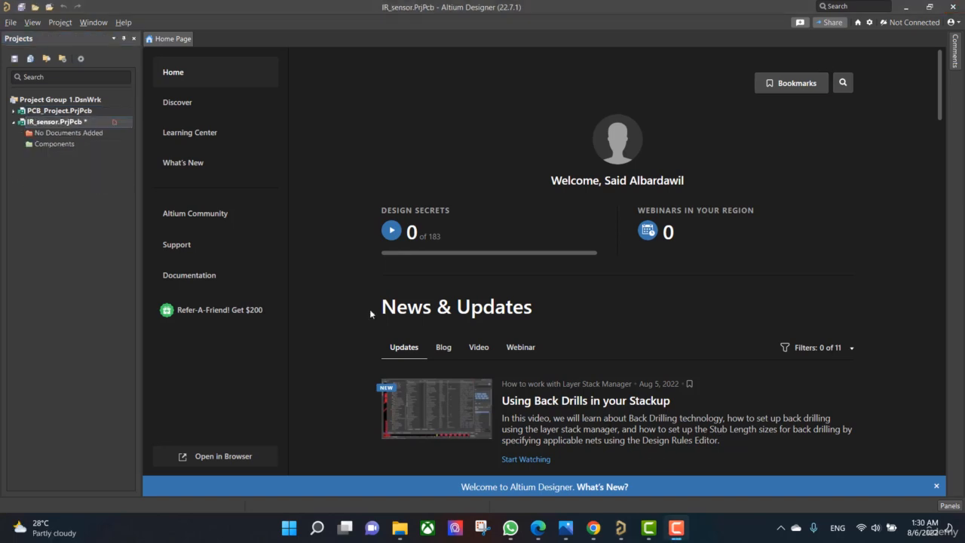
Add a new schematic and a new PCB document to the IR_sensor project
right_click(49, 120)
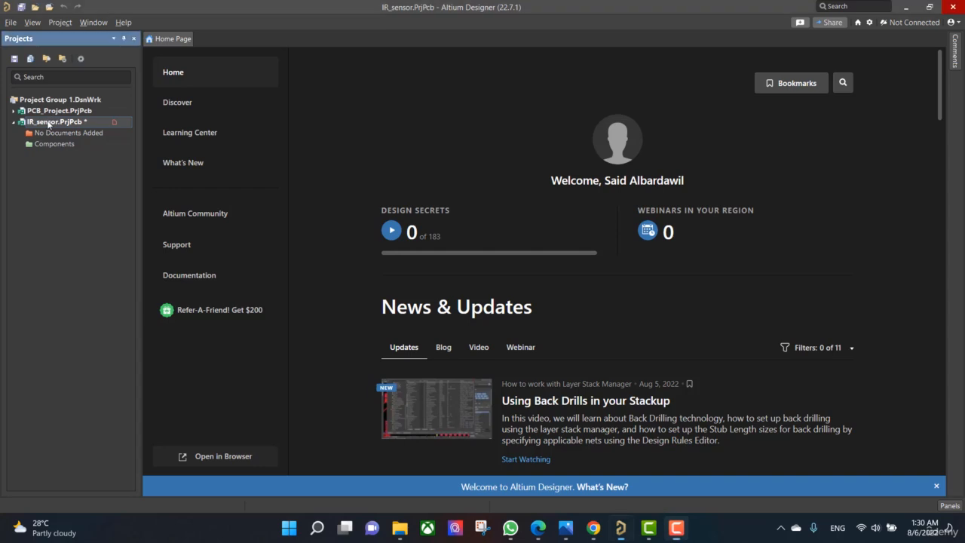
mouse_move(69, 145)
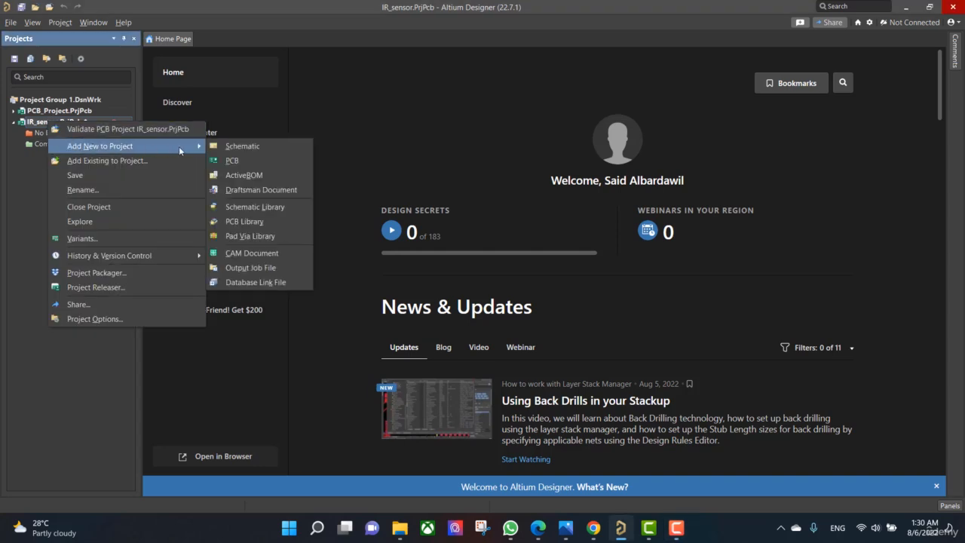
click(248, 151)
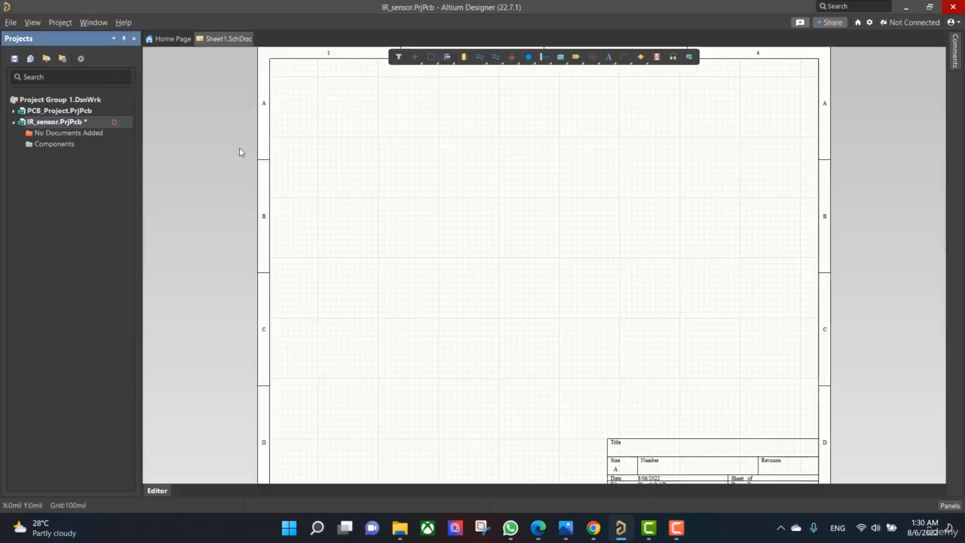
right_click(73, 122)
mouse_move(122, 147)
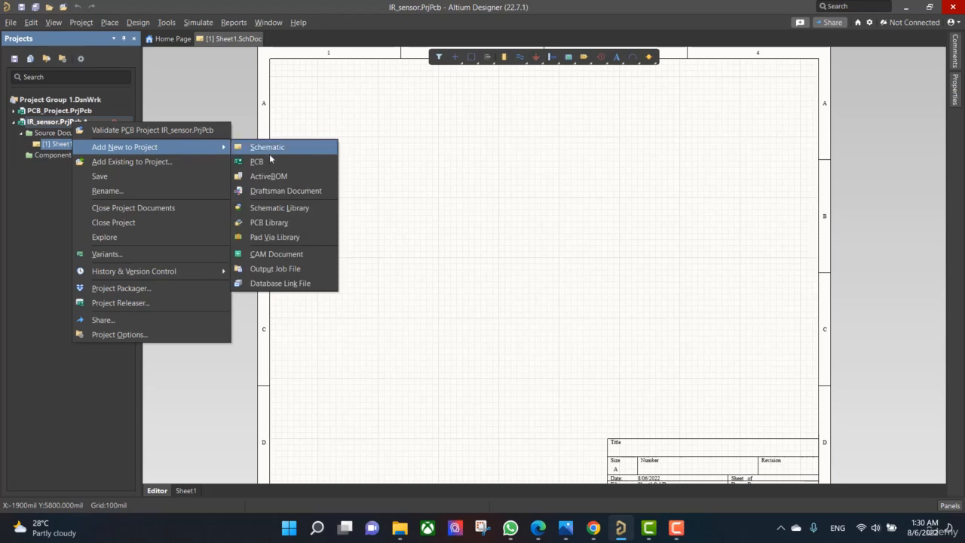
click(269, 163)
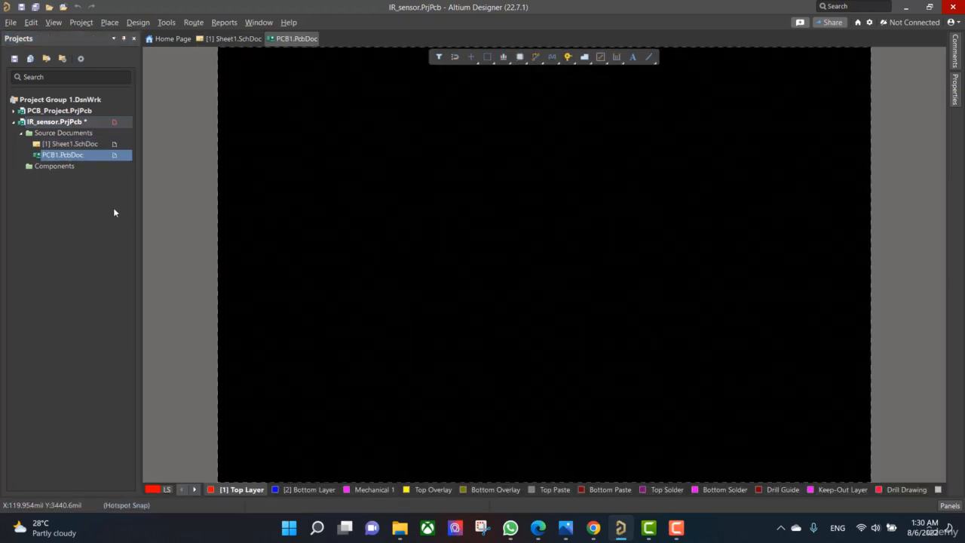
Save the new schematic as Sheet1 and the board document as PCB1 in the IR_sensor folder
right_click(67, 144)
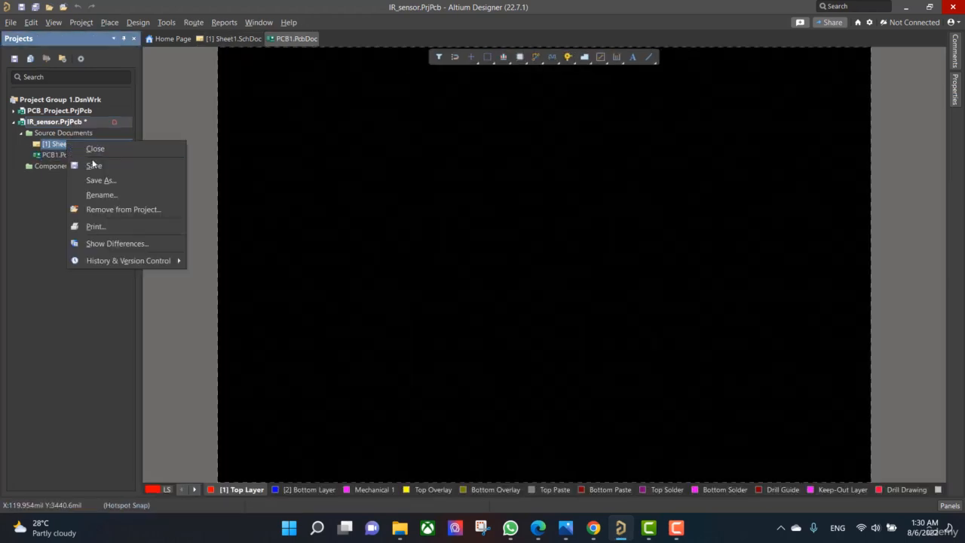
click(105, 167)
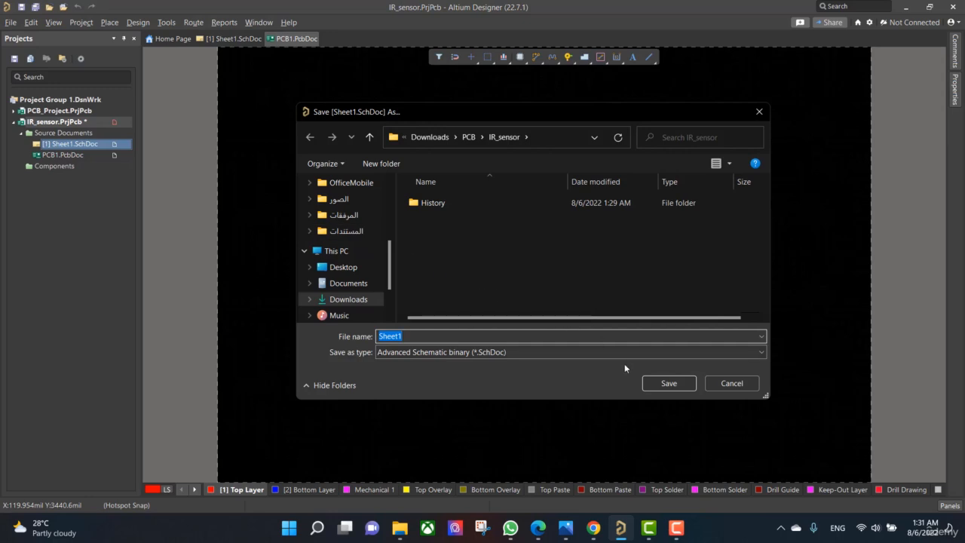
click(669, 383)
right_click(83, 155)
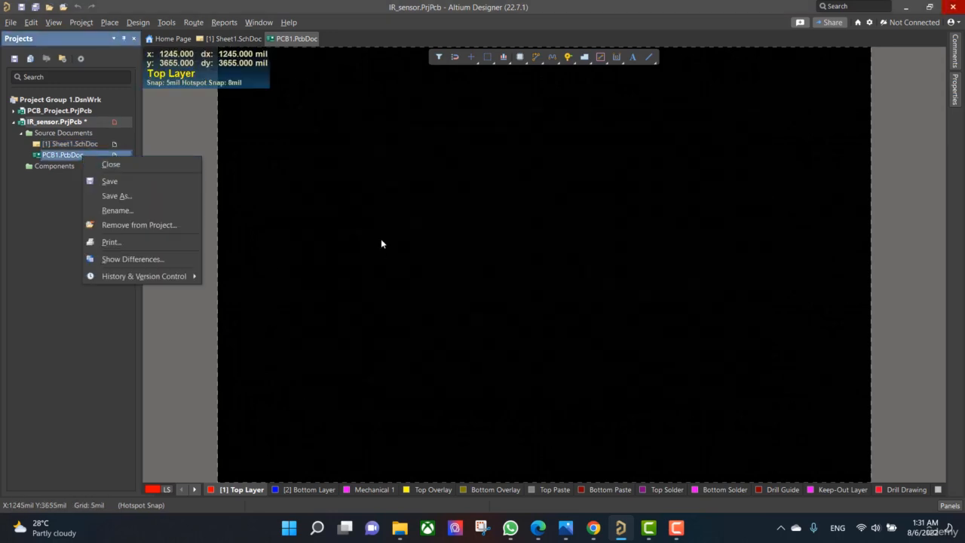
click(133, 182)
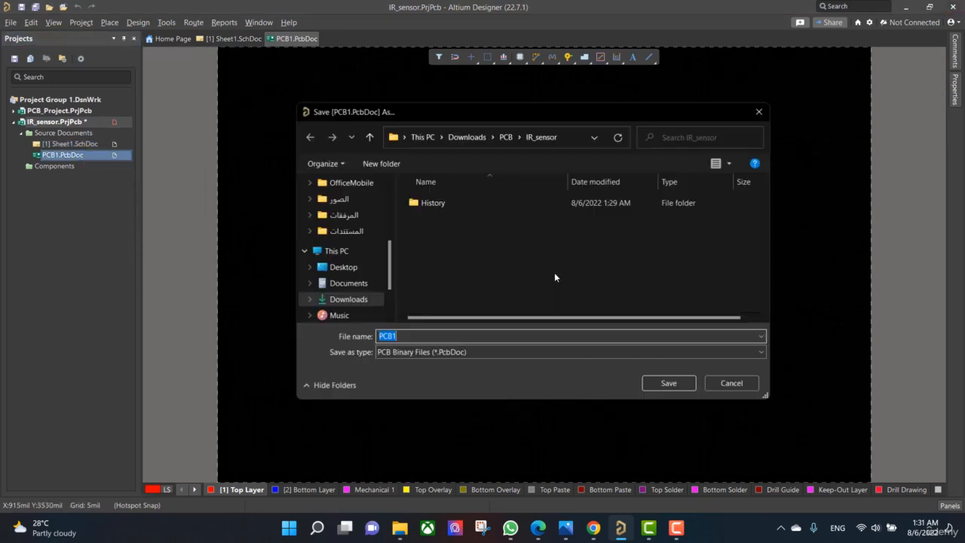
click(675, 386)
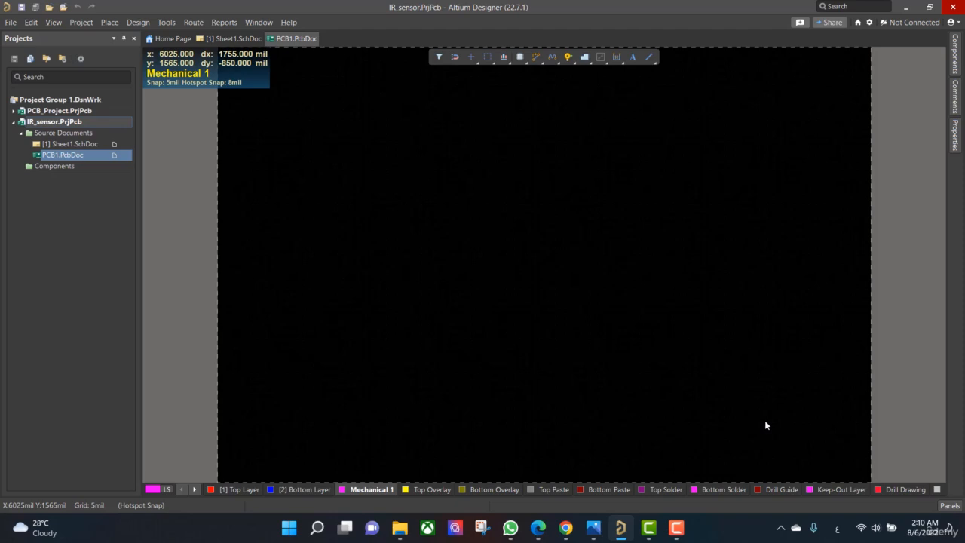
Open the IR_sensor project's Sheet1.SchDoc and bring up the reference circuit image
double_click(98, 144)
click(594, 528)
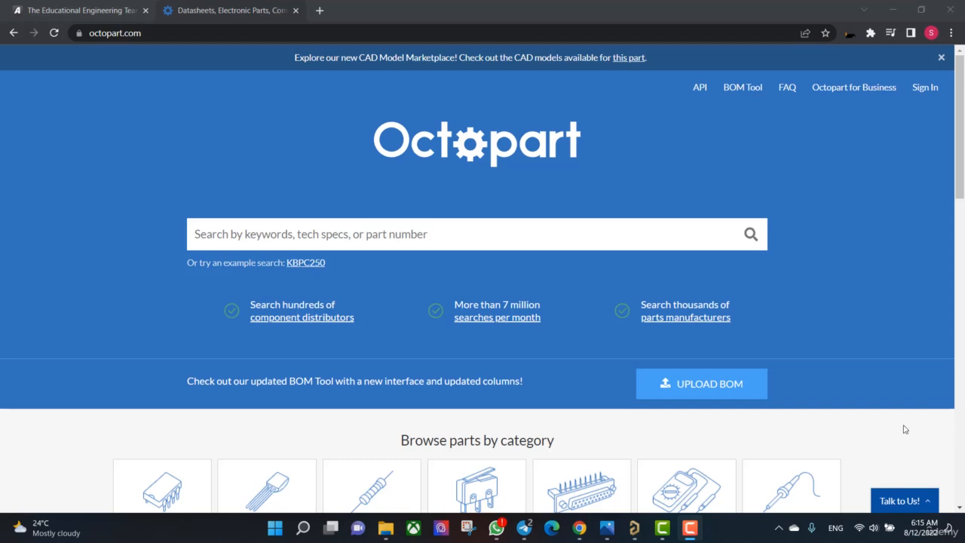
Search Octopart in the browser for "lm 358" and open the STMicroelectronics LM358N part page
click(301, 230)
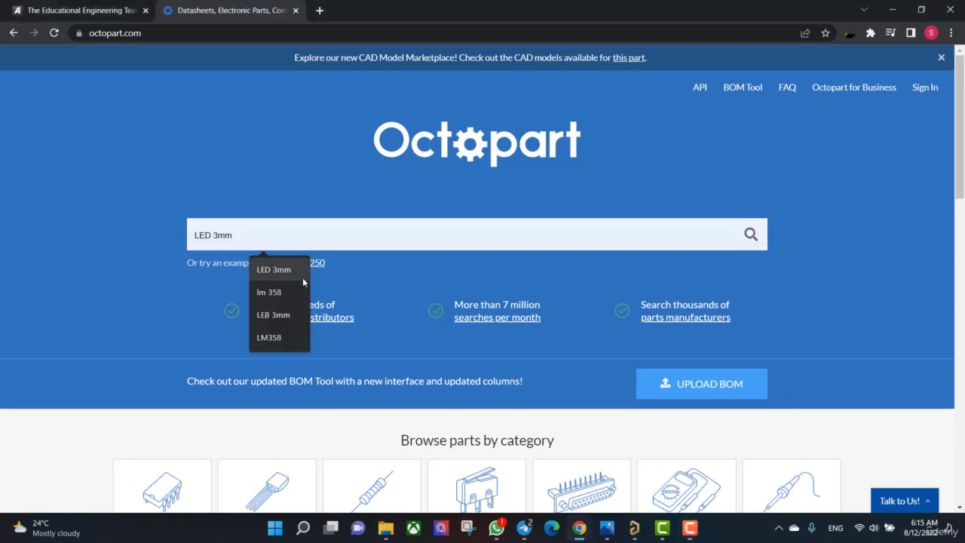
click(294, 295)
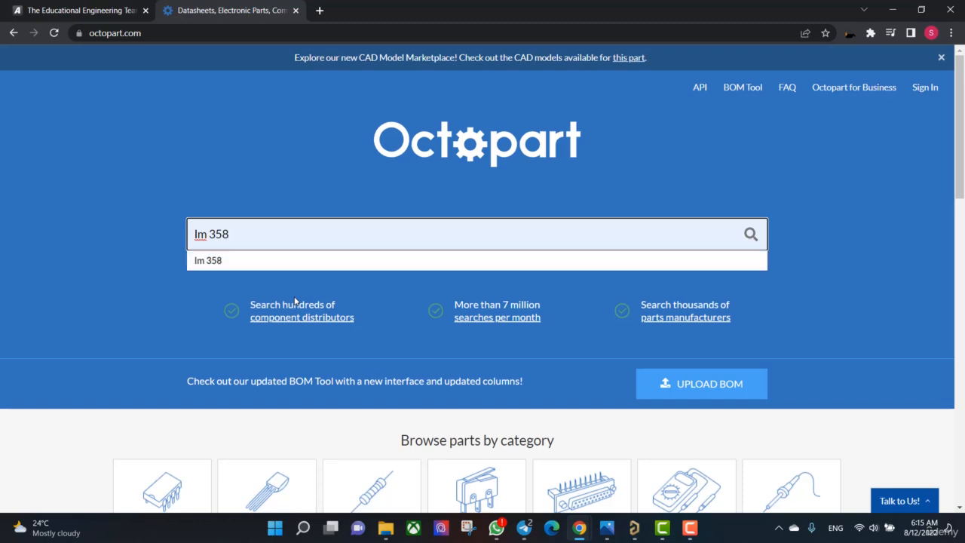
click(269, 264)
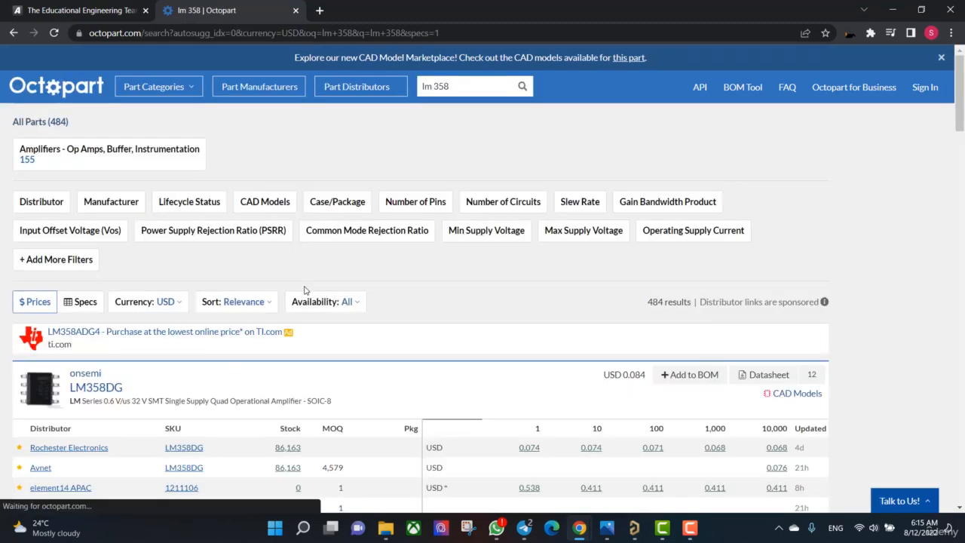
scroll(305, 290, down, 6)
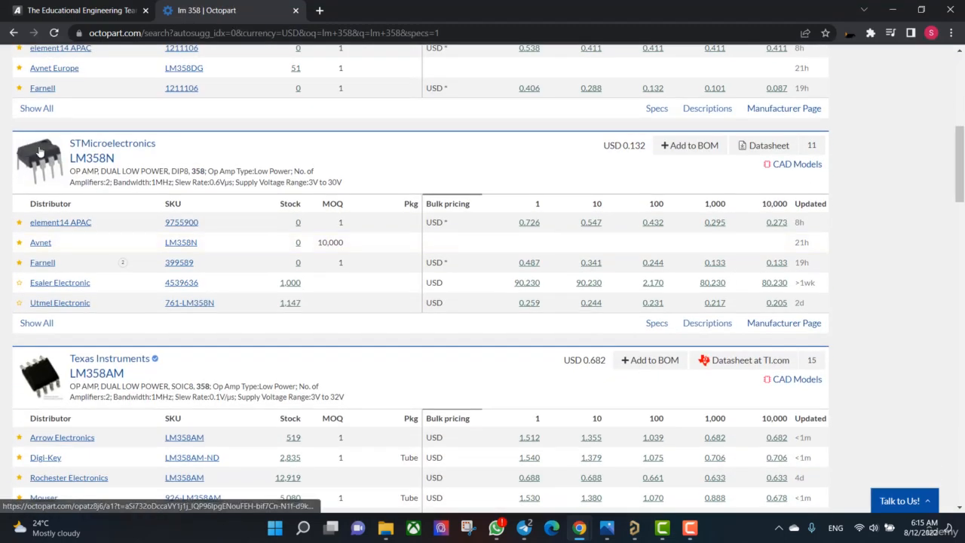
click(40, 150)
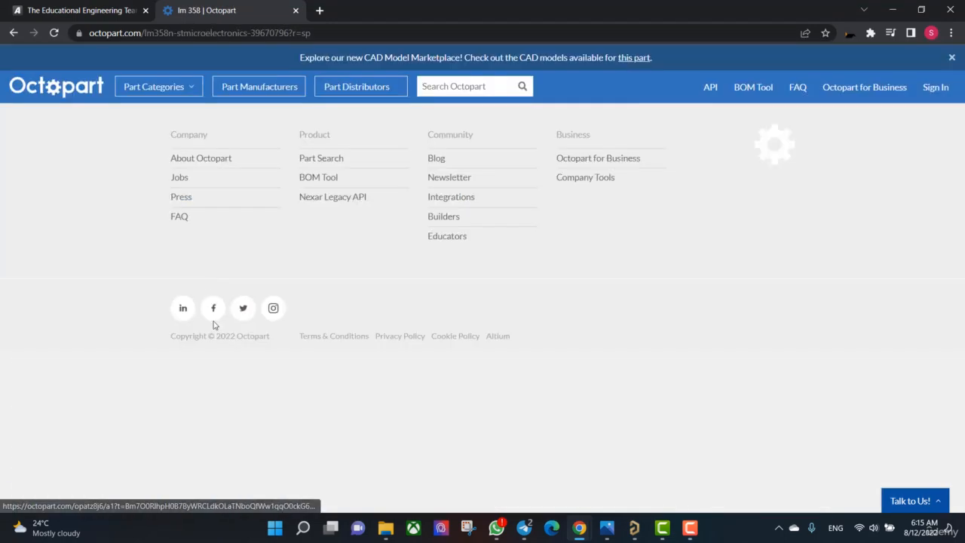
Download the LM358N datasheet, open the PDF and look through its pages
click(194, 300)
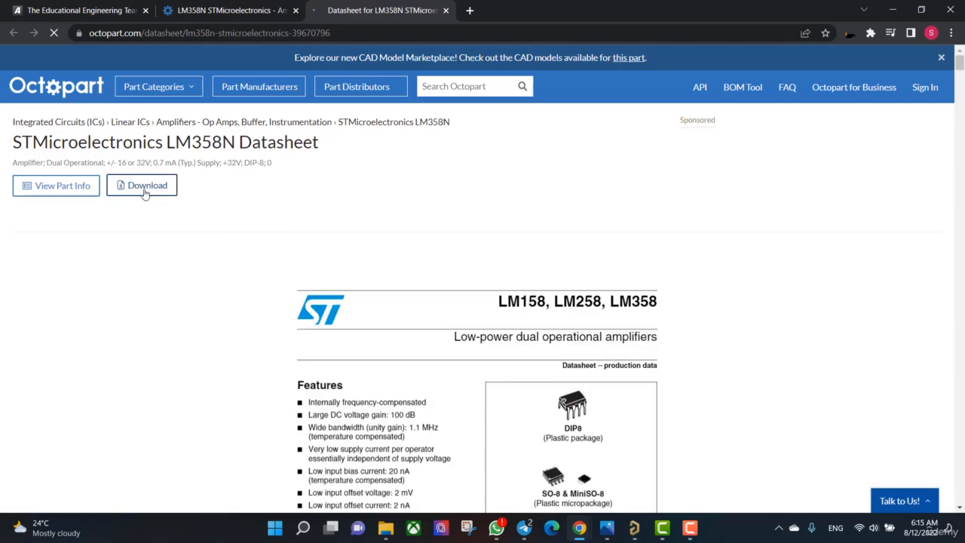
click(145, 194)
click(133, 496)
click(153, 398)
scroll(527, 276, down, 10)
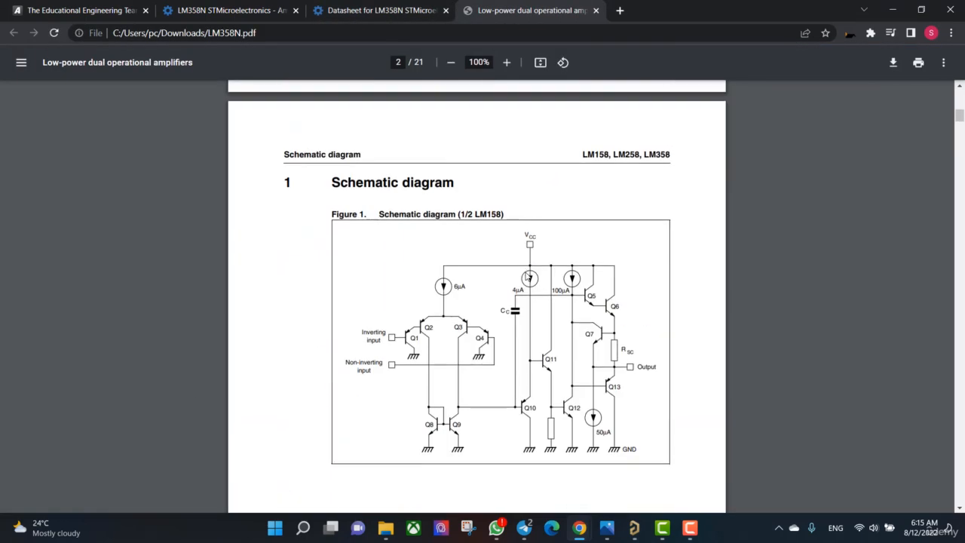
scroll(526, 276, down, 20)
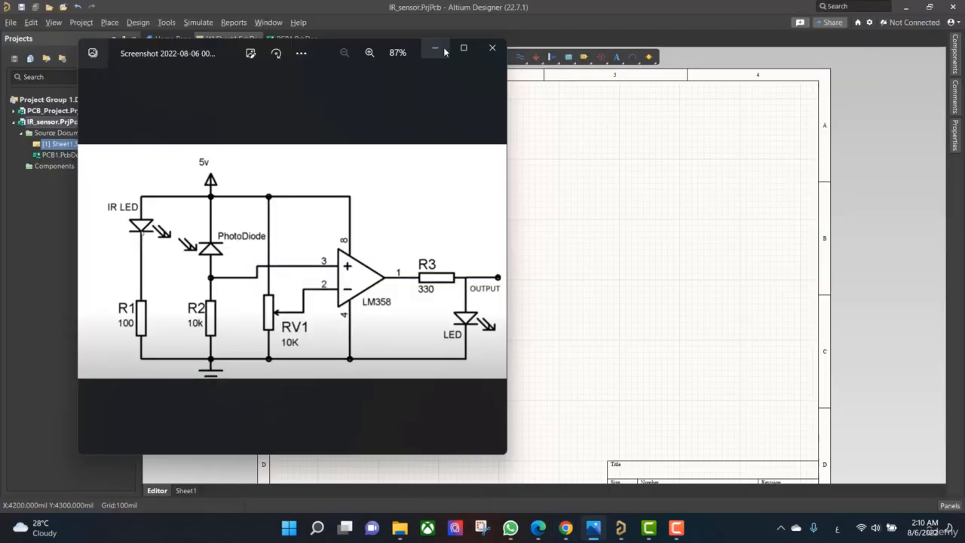
Put the reference circuit image away and place a Res1 resistor from Miscellaneous Devices.IntLib near the top centre of the schematic sheet
click(438, 50)
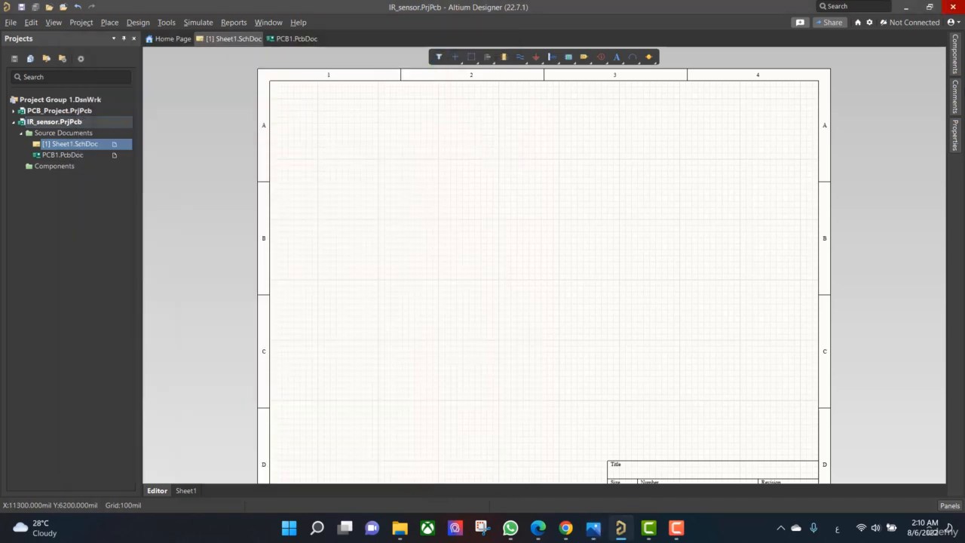
click(956, 53)
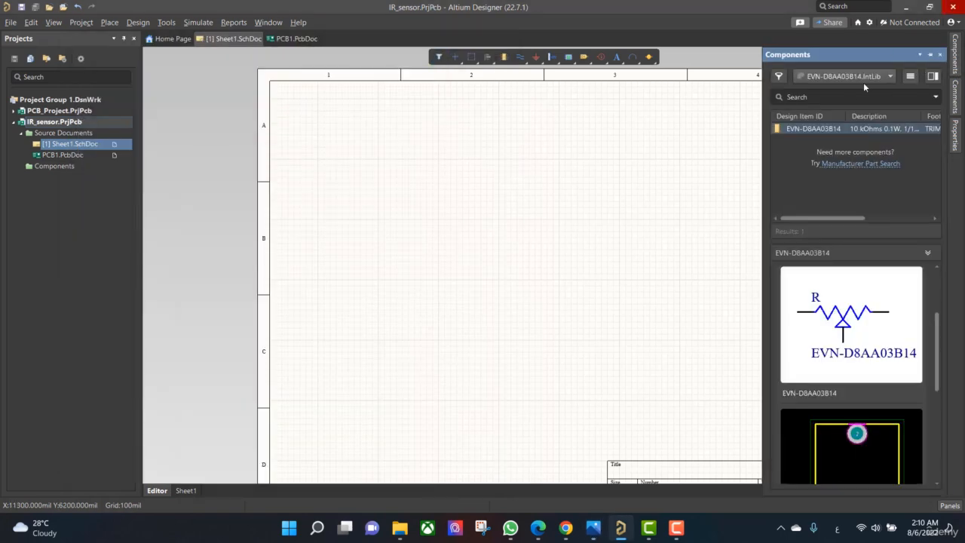
click(869, 77)
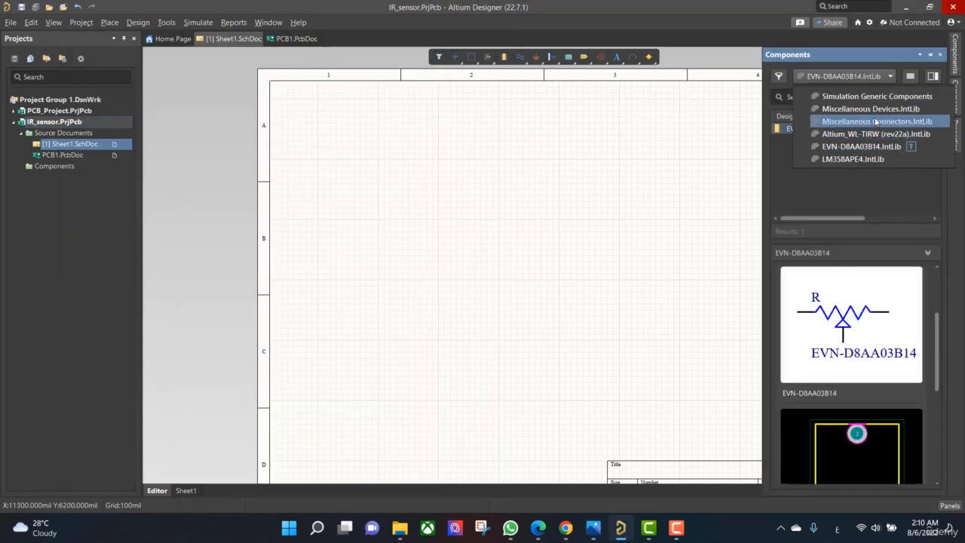
click(871, 109)
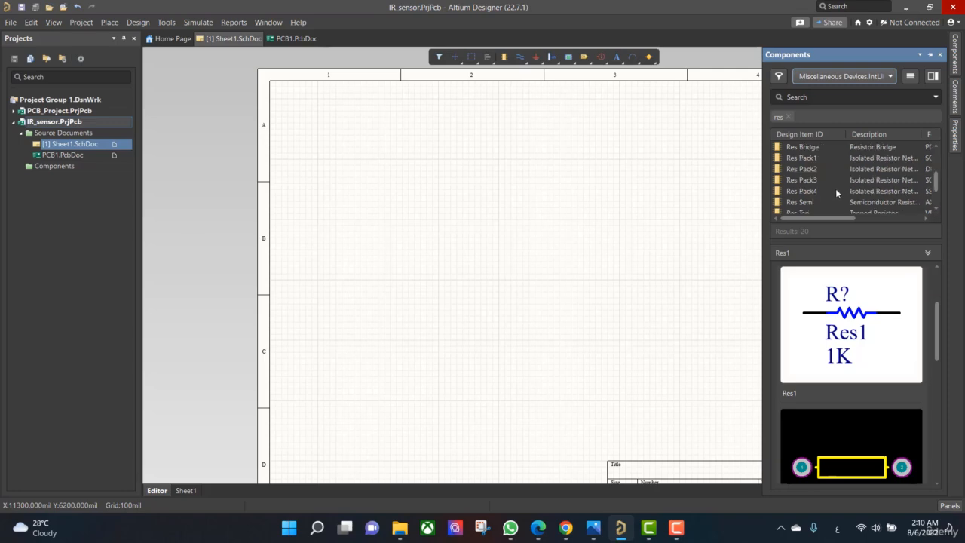
scroll(835, 189, down, 3)
click(803, 174)
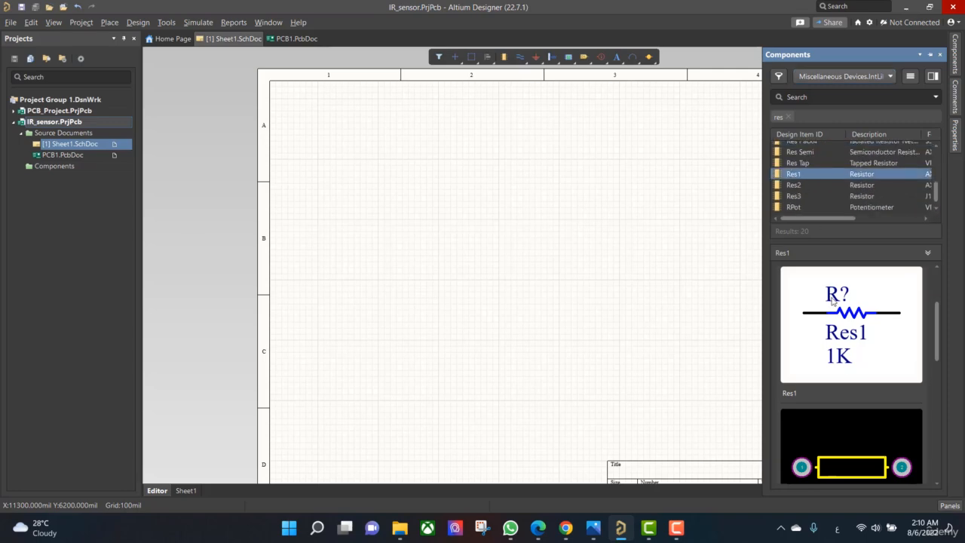
drag(807, 175, 453, 143)
Copy the Res1 resistor and paste two duplicates below it
key(ctrl+c)
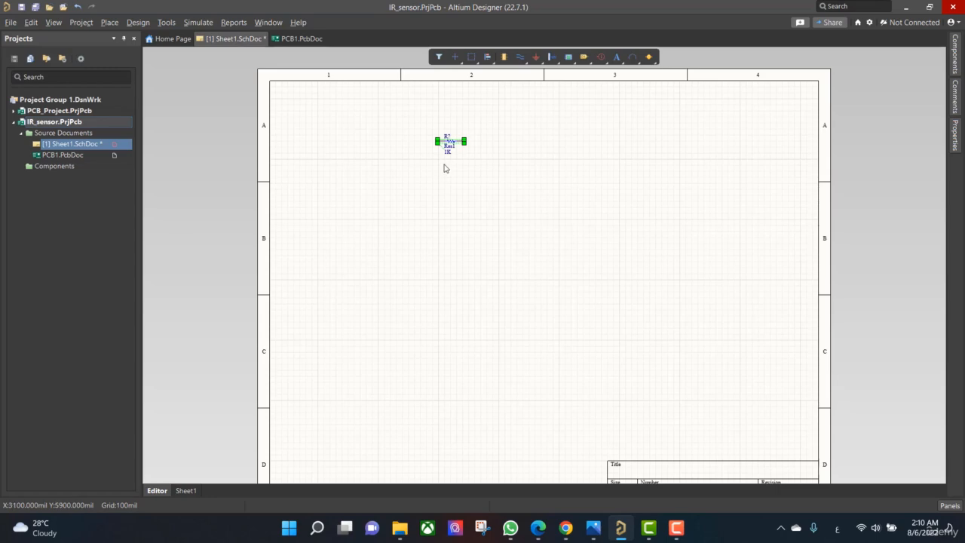
key(ctrl+v)
click(464, 164)
key(ctrl+v)
click(452, 179)
Place the LM358APE4 op-amp from LM358APE4.IntLib beside the three resistors, facing the sheet's right half
click(956, 61)
click(877, 76)
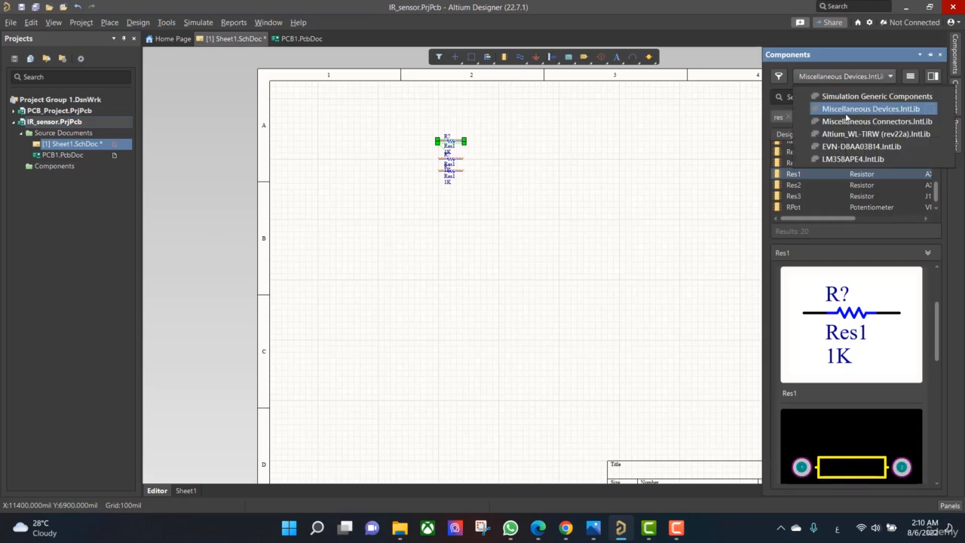
click(862, 159)
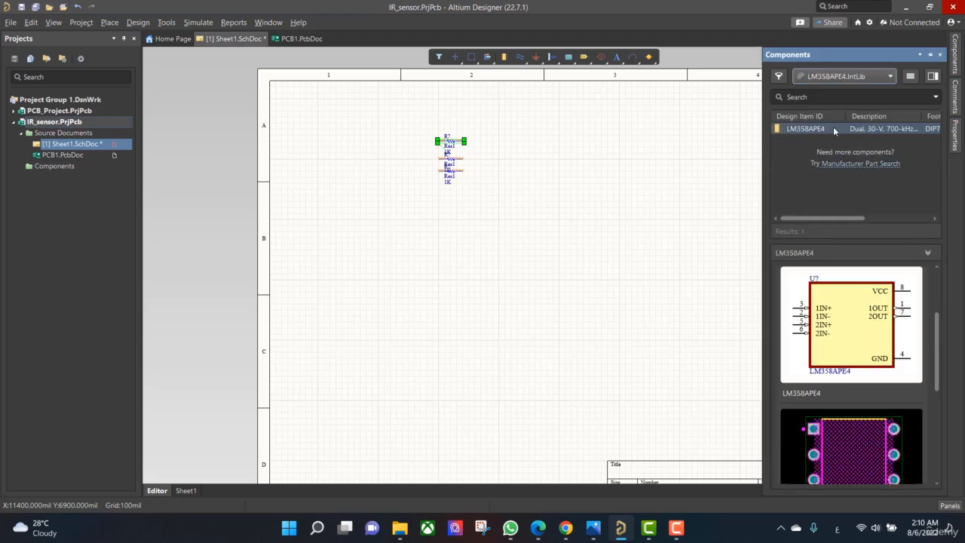
drag(833, 127, 547, 160)
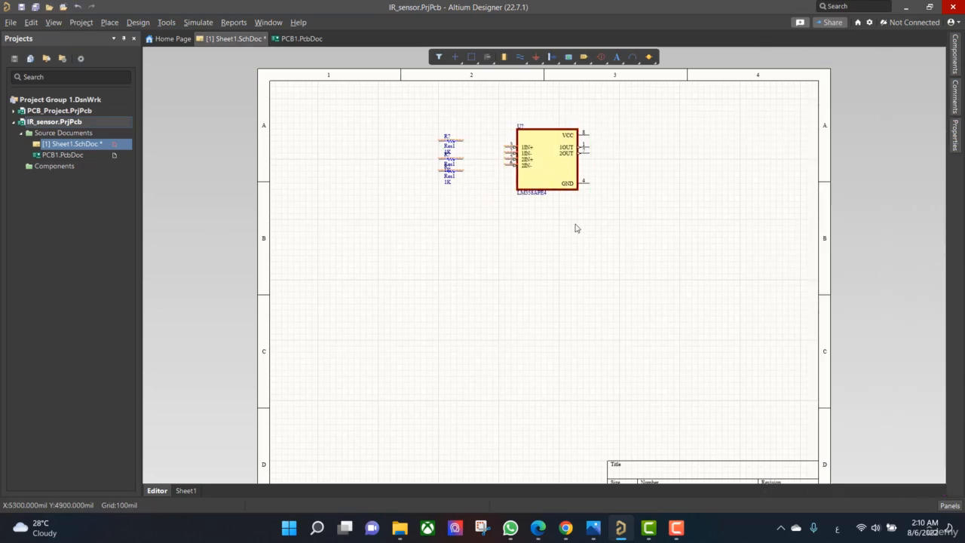
Place the EVN-D8AA03B14 trimmer from EVN-D8AA03B14.IntLib below the three resistors
click(956, 61)
click(856, 76)
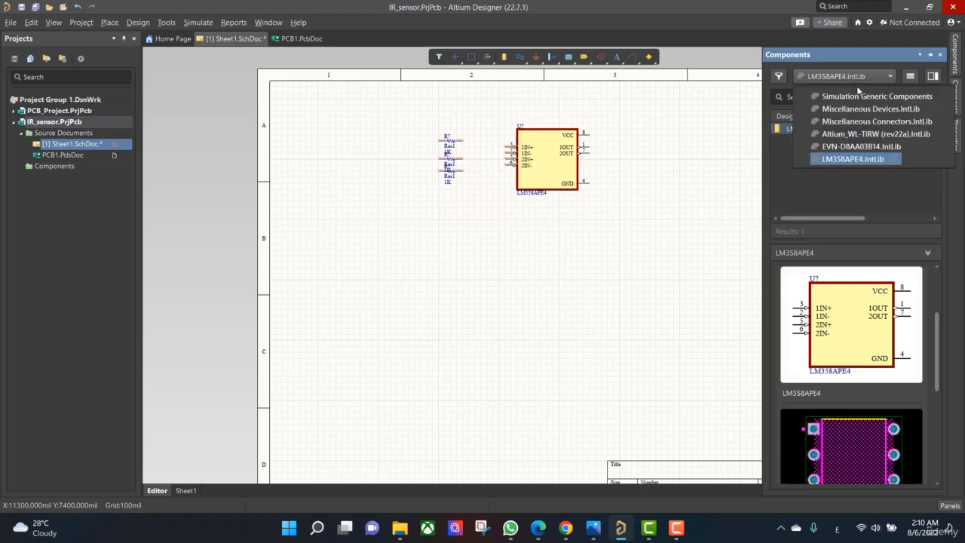
click(862, 147)
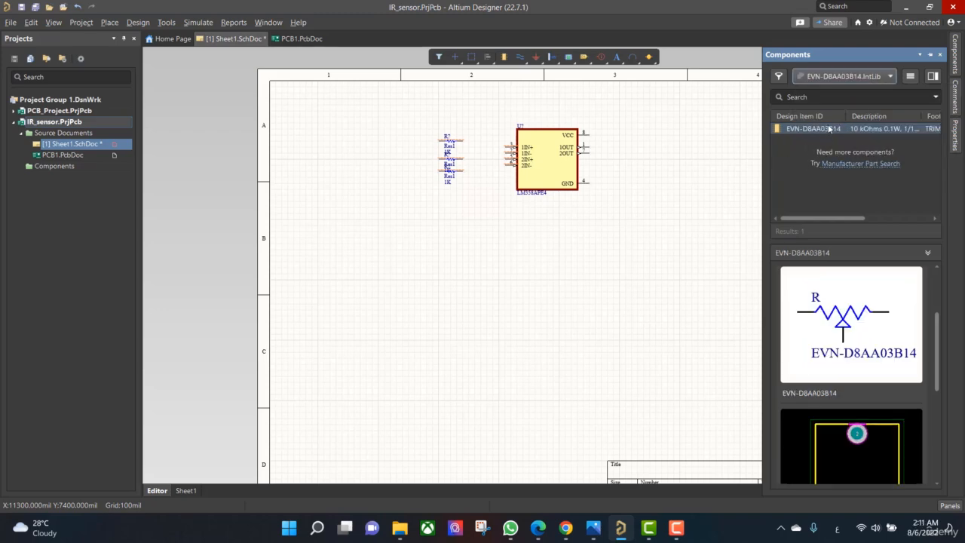
drag(830, 129, 457, 213)
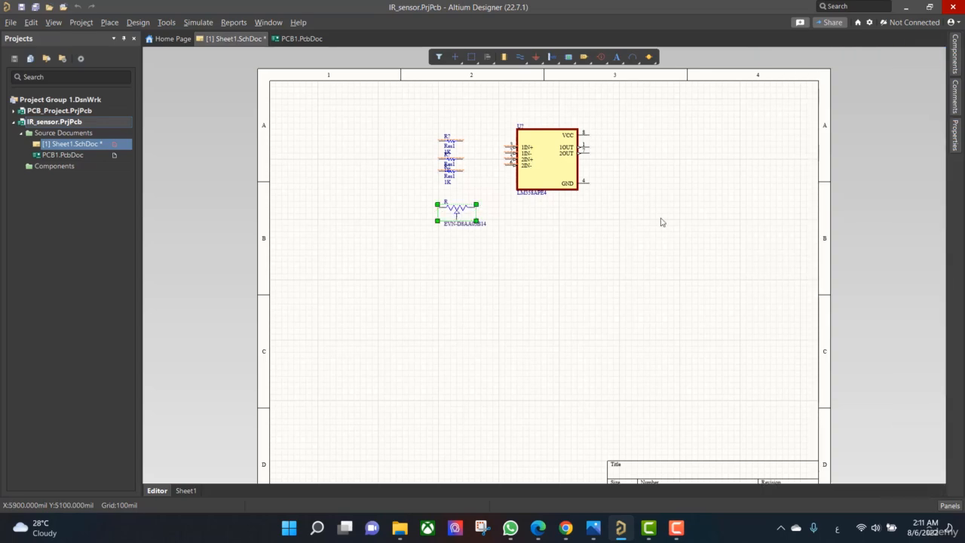
Place the 15400385A3590 infrared LED from the Altium_WL-TIRW (rev22a) library above the three resistors
mouse_move(957, 57)
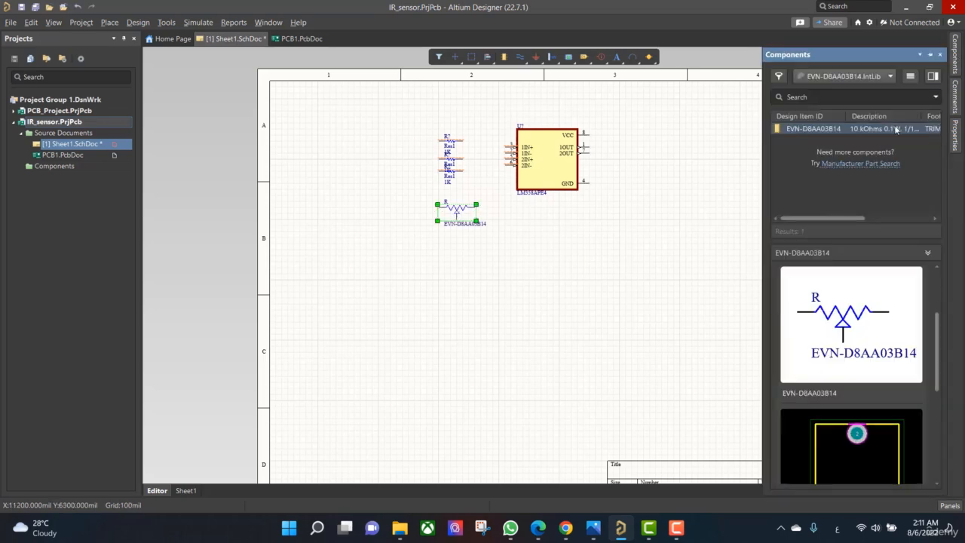
click(859, 132)
click(879, 76)
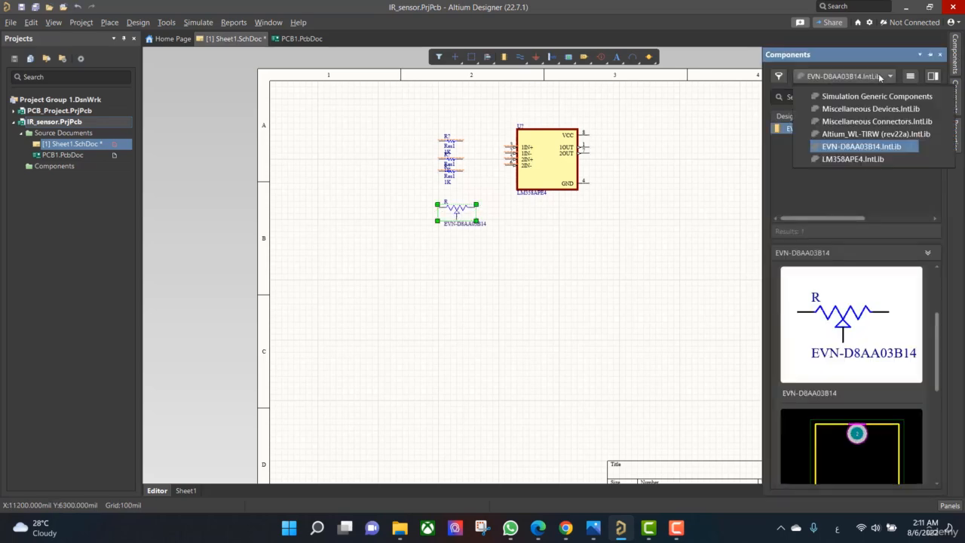
click(875, 135)
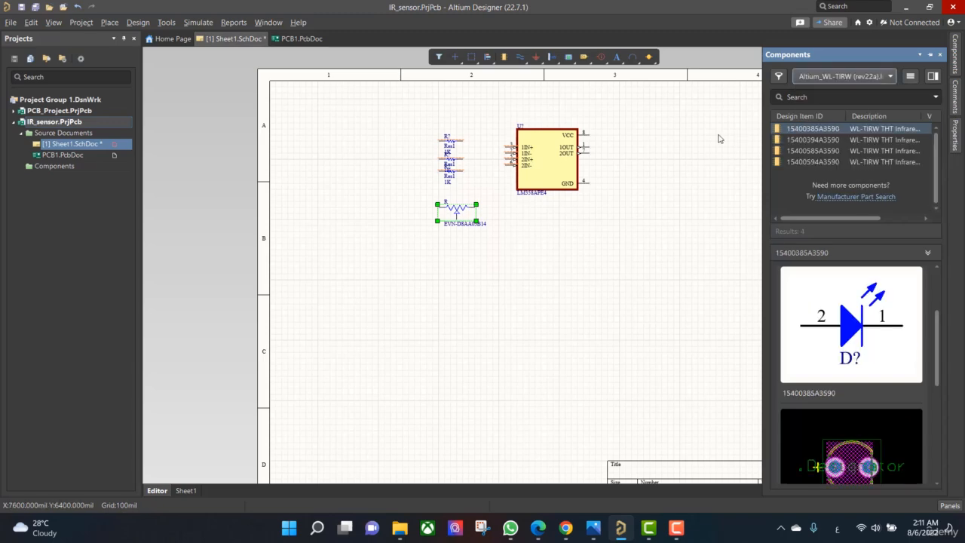
drag(855, 129, 446, 111)
click(437, 104)
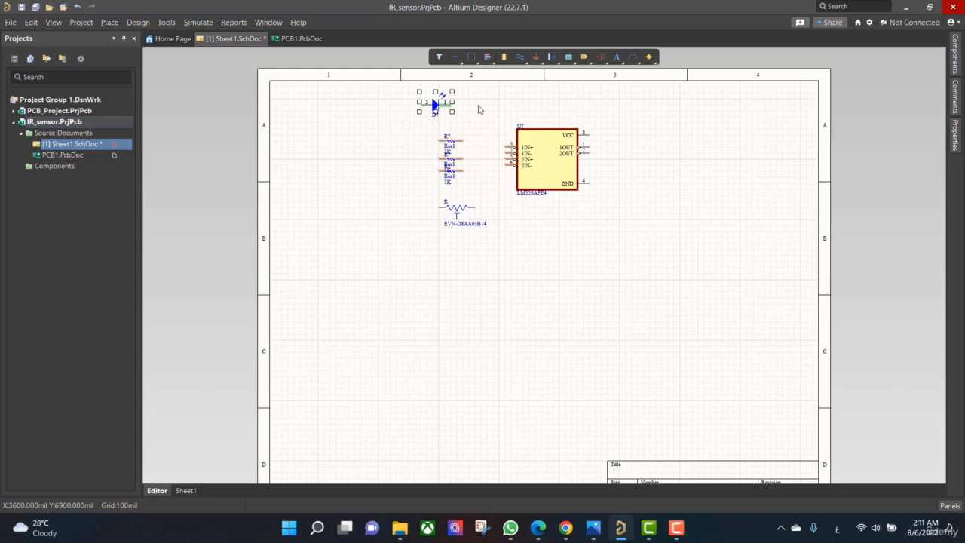
Copy the infrared LED and paste two duplicates in a row beside it, above the op-amp
click(439, 103)
key(ctrl+v)
click(483, 105)
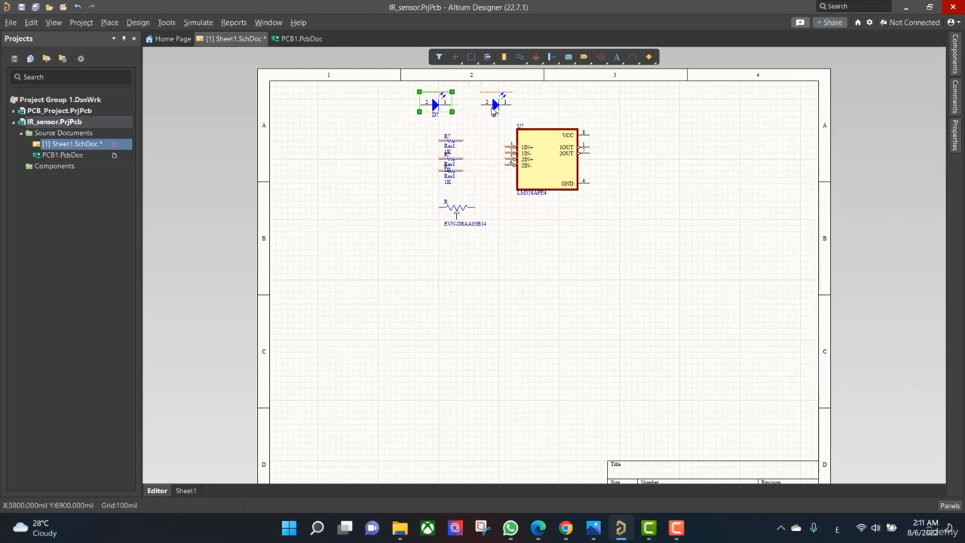
key(ctrl+v)
click(541, 108)
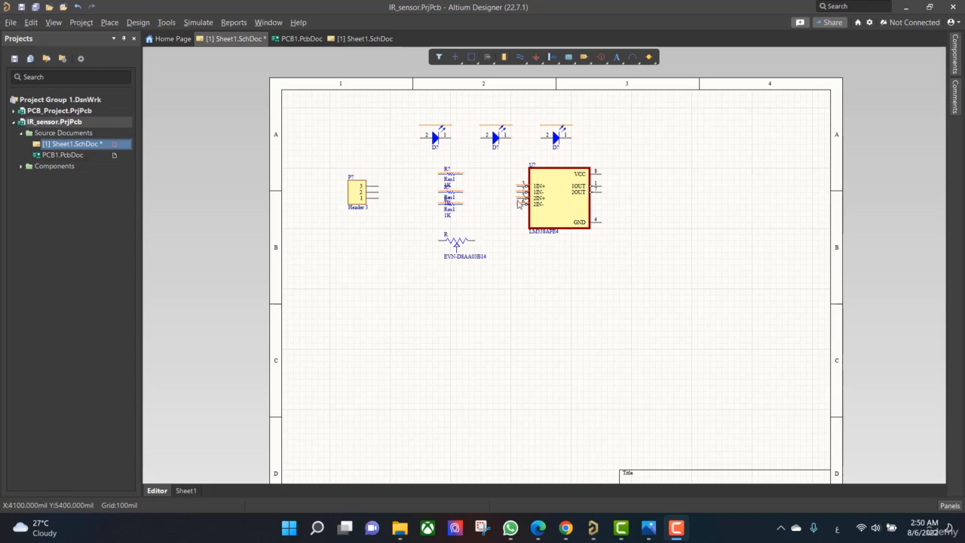
Rotate the first two LEDs to point downward and place them side by side between Header 3 and the op-amp
ctrl+scroll(509, 177, up, 2)
ctrl+scroll(443, 122, up, 1)
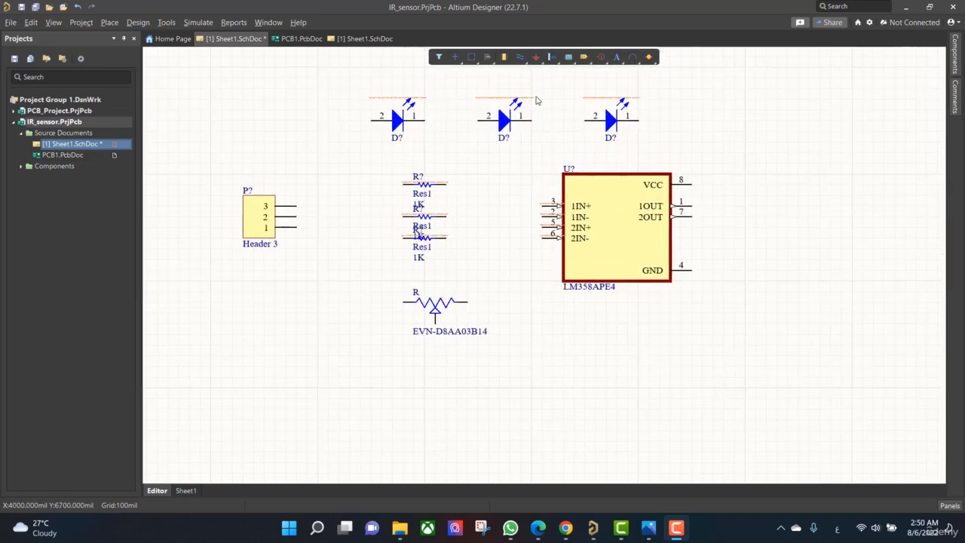
drag(376, 88, 573, 160)
key(space)
key(space)
key(space)
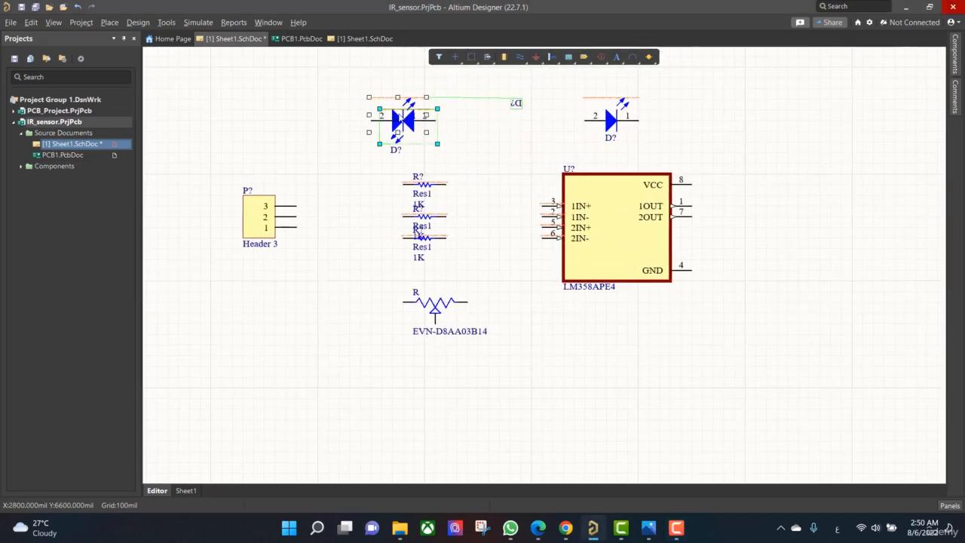
drag(473, 147, 398, 157)
key(space)
key(space)
drag(379, 121, 334, 158)
key(space)
Rotate two of the Res1 resistors upright and place one directly beneath each of the two LEDs
click(429, 183)
key(space)
drag(429, 184, 332, 229)
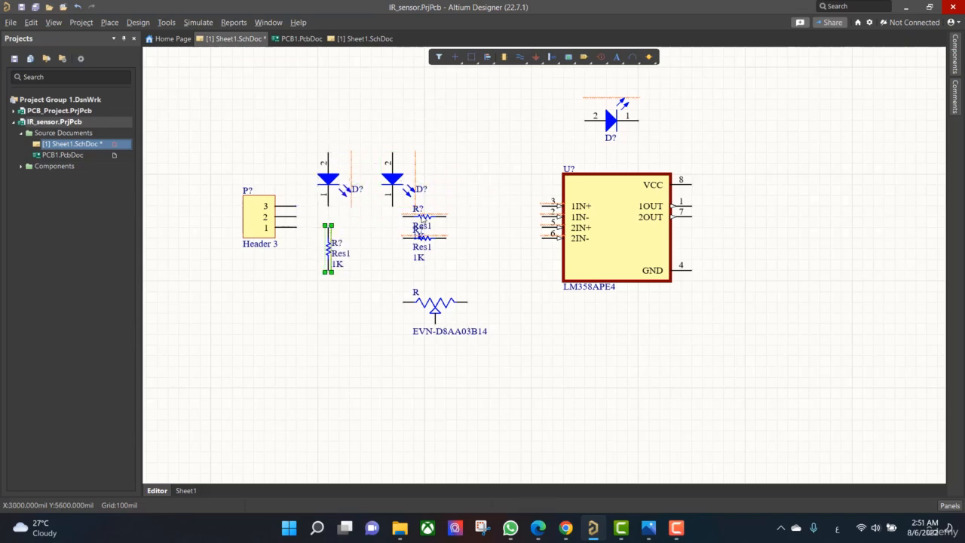
key(space)
drag(428, 217, 391, 227)
Move the third resistor to the op-amp's output side, and place the third LED pointing downward just below it
drag(437, 239, 778, 207)
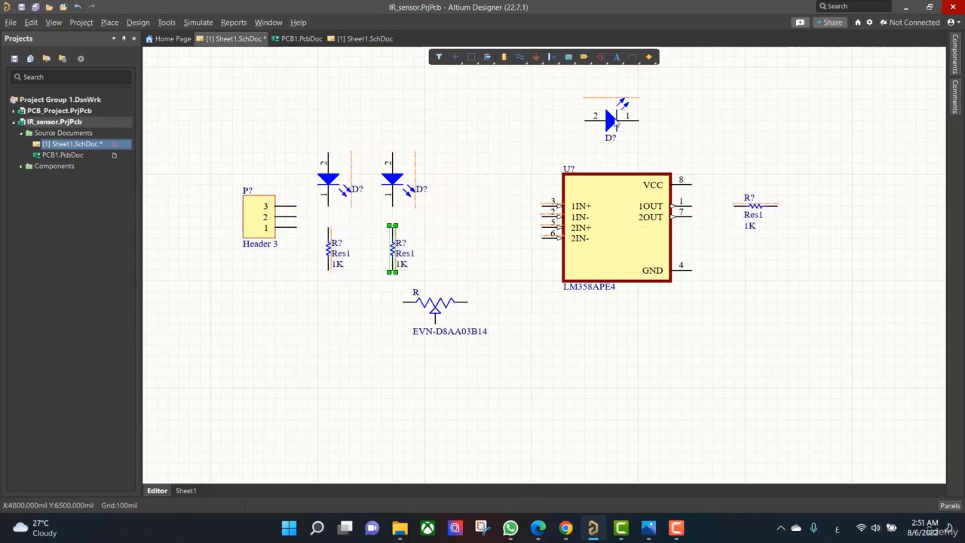
key(space)
key(space)
key(space)
drag(624, 120, 792, 275)
Stand the trimmer upright beside the op-amp's inputs and move Header 3 farther away from the LEDs
drag(435, 306, 478, 272)
key(space)
scroll(526, 300, up, 2)
drag(259, 247, 195, 257)
Wire the upper pins of the two paired LEDs together and the lower ends of their resistors together
click(520, 58)
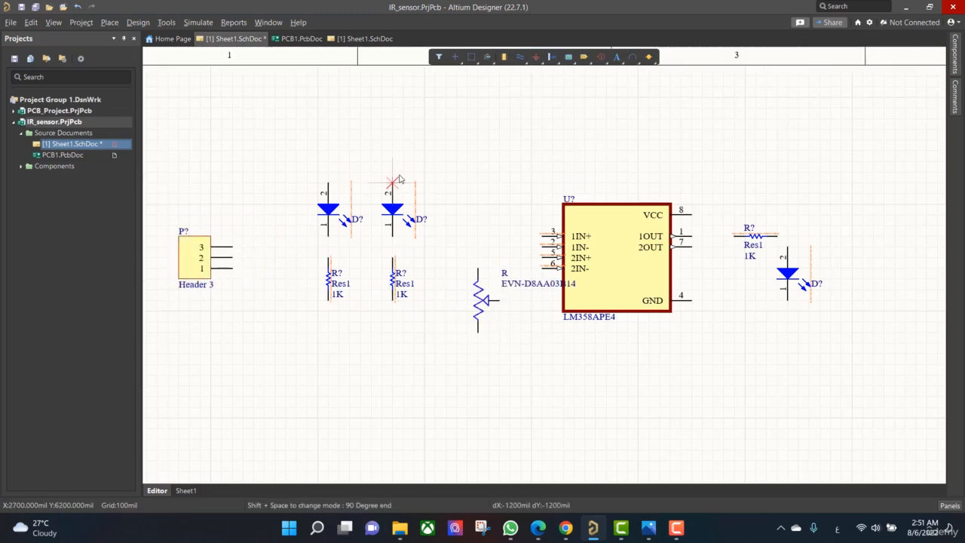
click(393, 183)
click(393, 140)
click(329, 184)
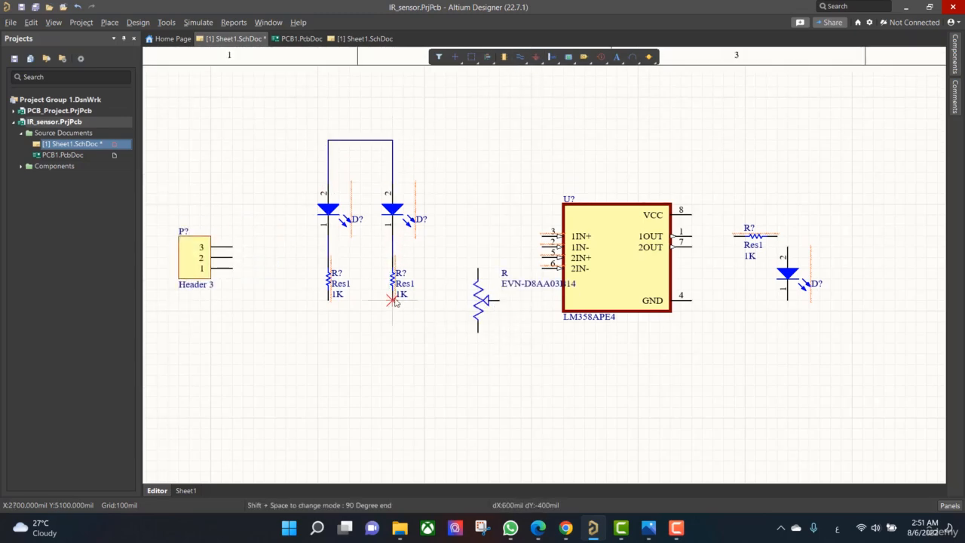
click(392, 300)
click(328, 332)
click(328, 300)
Wire the trimmer's wiper to 1IN- and connect 1IN+ to the node between the second LED and its resistor
click(499, 300)
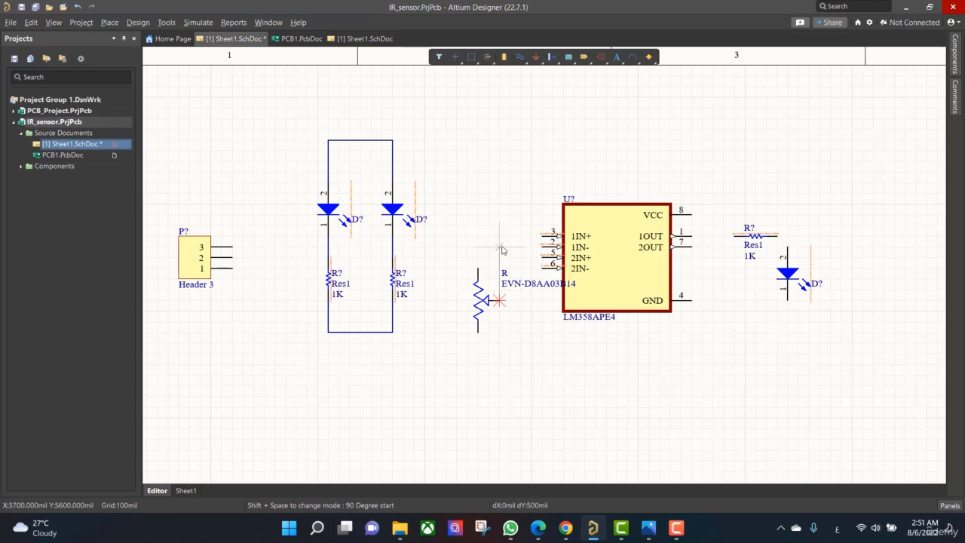
click(541, 247)
click(543, 236)
click(392, 236)
Wire the op-amp's 1OUT pin to the output resistor and the resistor to the output LED's pin 2
click(682, 236)
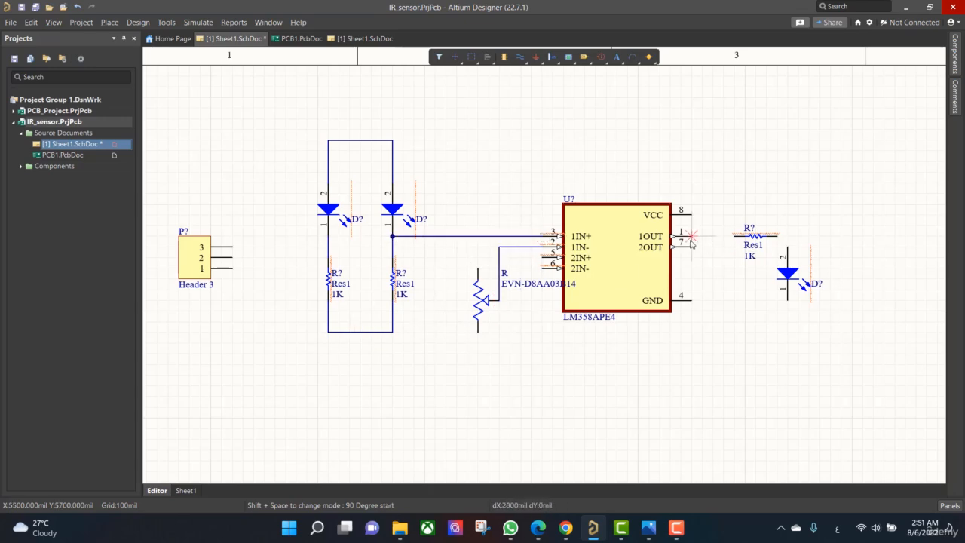
click(778, 236)
click(788, 246)
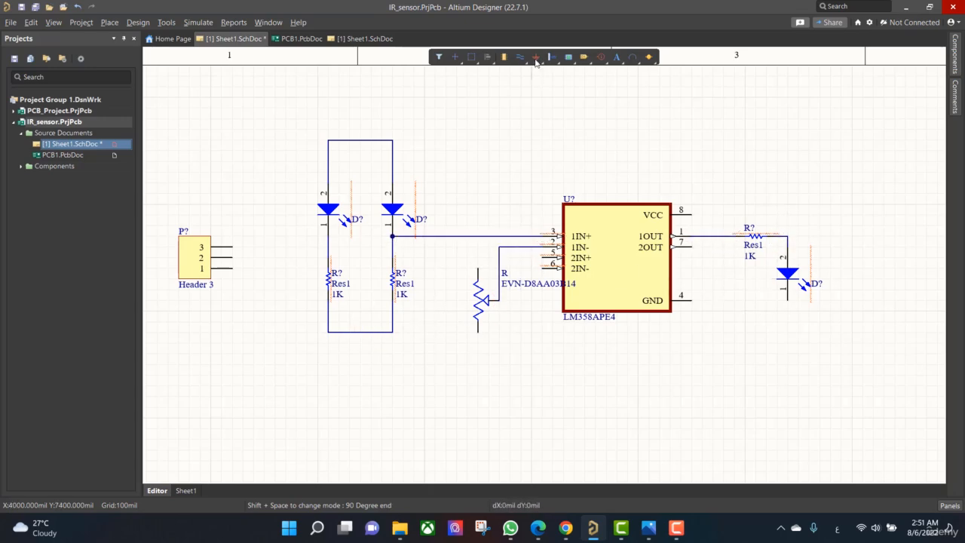
right_click(538, 83)
Place GND ports on the output LED, the op-amp's GND pin, the trimmer's lower end, the joined resistors and header pin 1
click(537, 56)
click(788, 302)
click(691, 300)
click(478, 332)
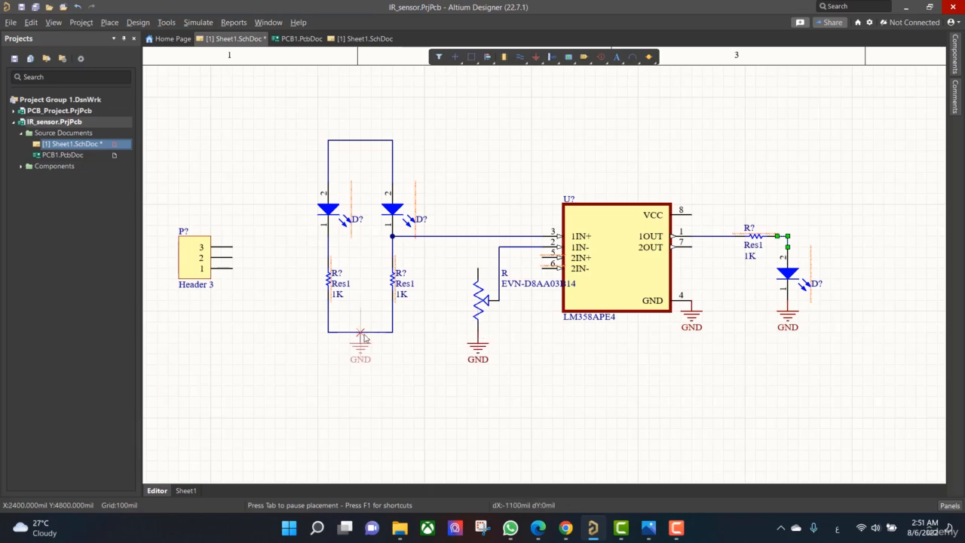
click(361, 332)
click(234, 270)
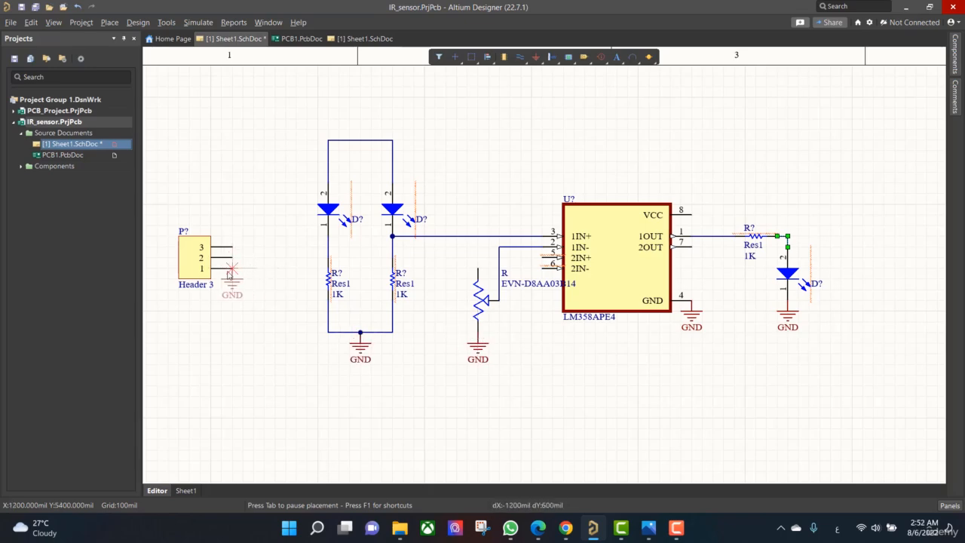
Place +5 power ports on the wire joining the two LEDs, header pin 3 and the op-amp's VCC pin
right_click(536, 57)
click(571, 113)
click(360, 140)
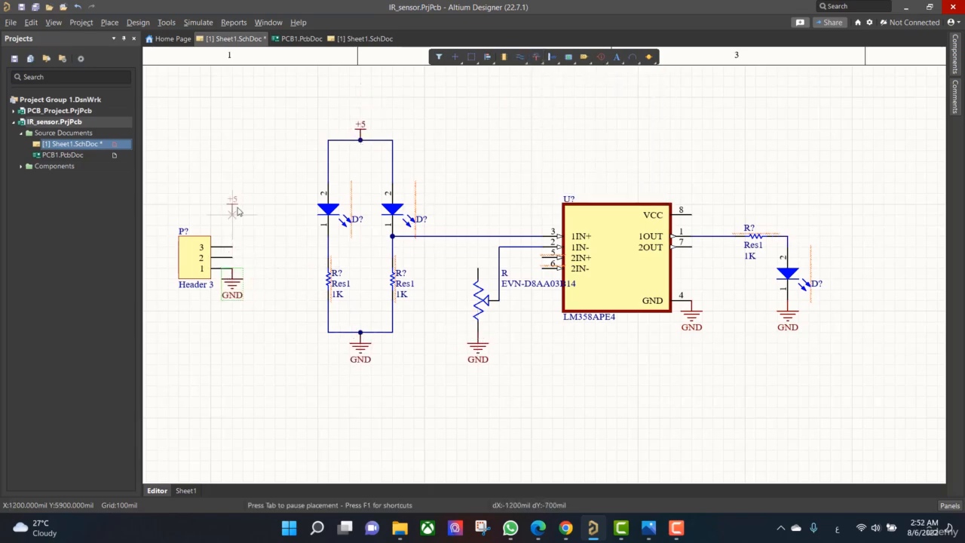
click(233, 246)
click(685, 209)
right_click(549, 204)
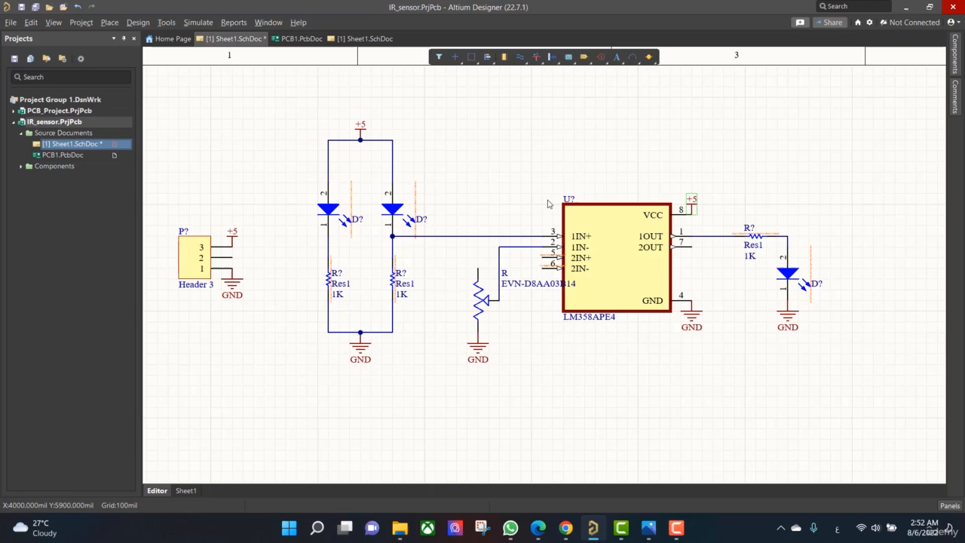
Wire the trimmer's upper end to the +5 line above the two LEDs
click(520, 58)
click(478, 269)
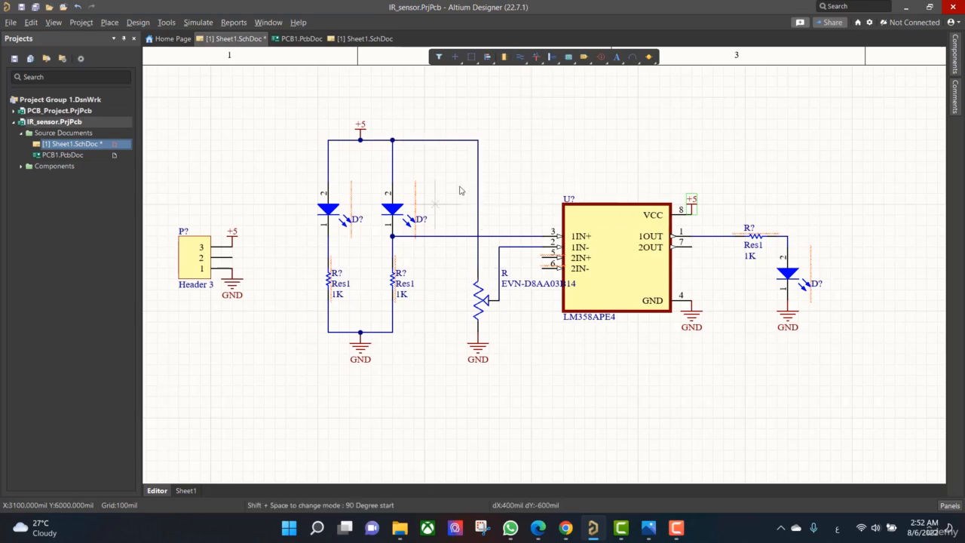
Try a direct wire from header pin 2 to the node between the output resistor and LED, and delete it
click(234, 260)
click(232, 258)
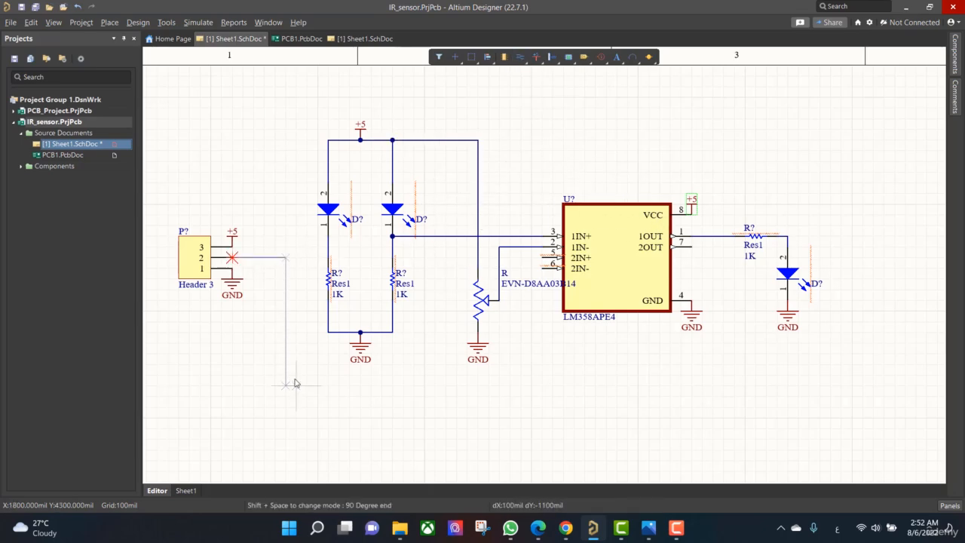
click(788, 238)
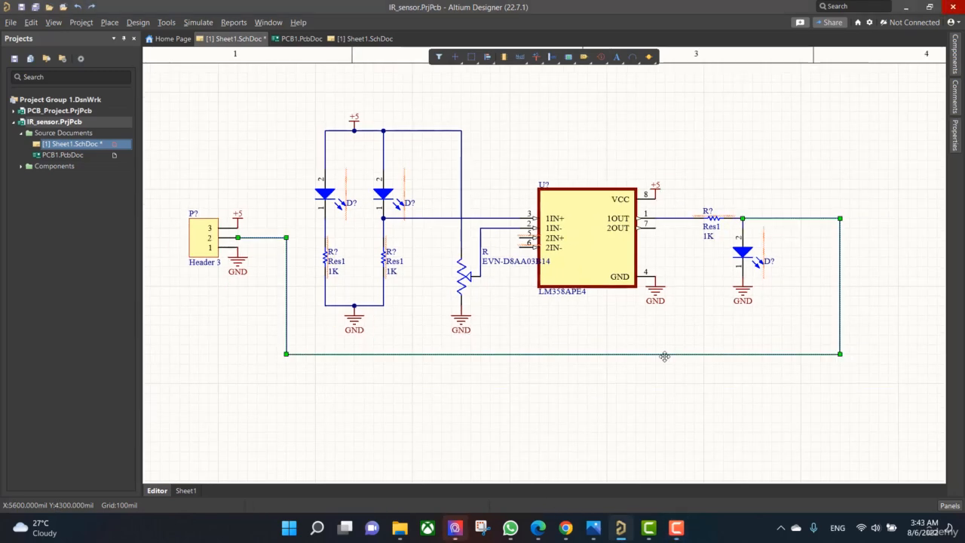
key(Delete)
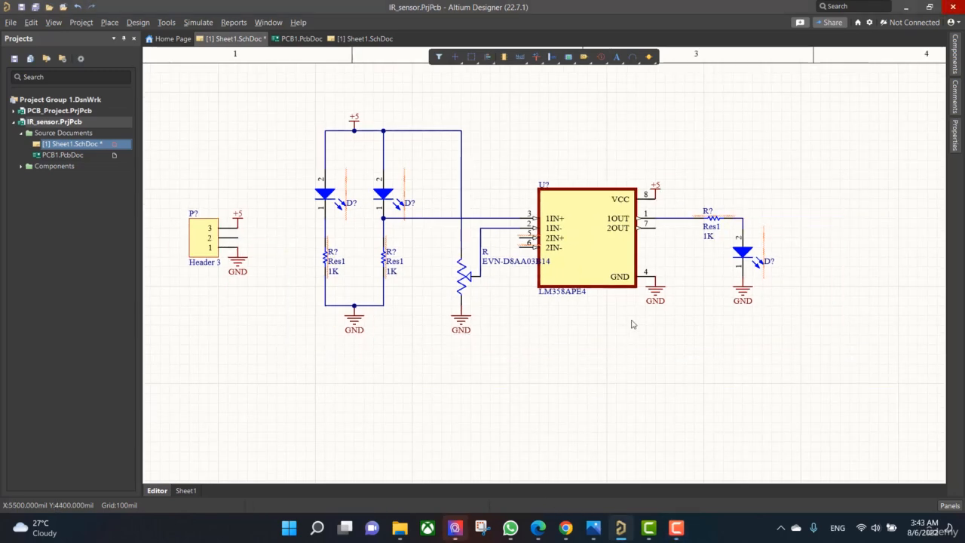
Place net labels on header pin 2 and on the node between the output resistor and LED
right_click(521, 60)
click(549, 112)
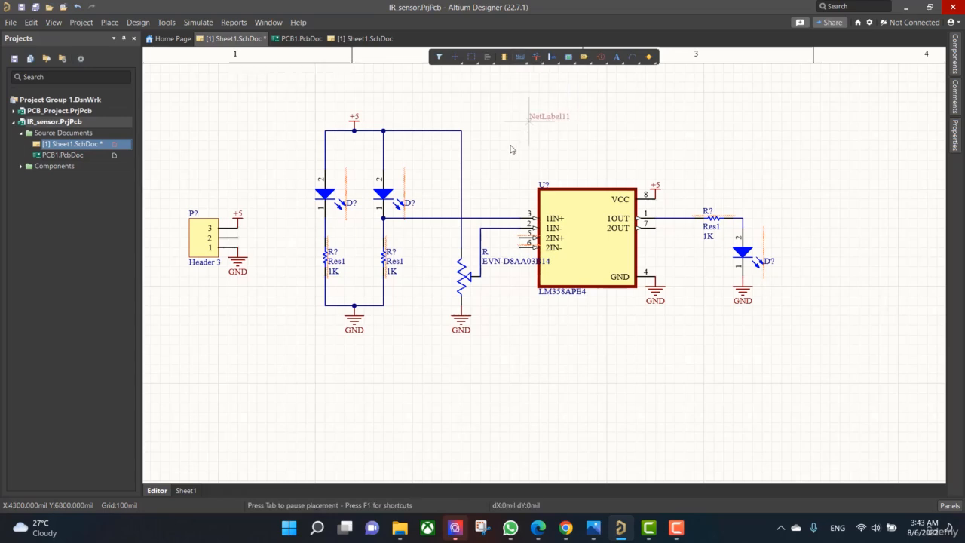
click(239, 237)
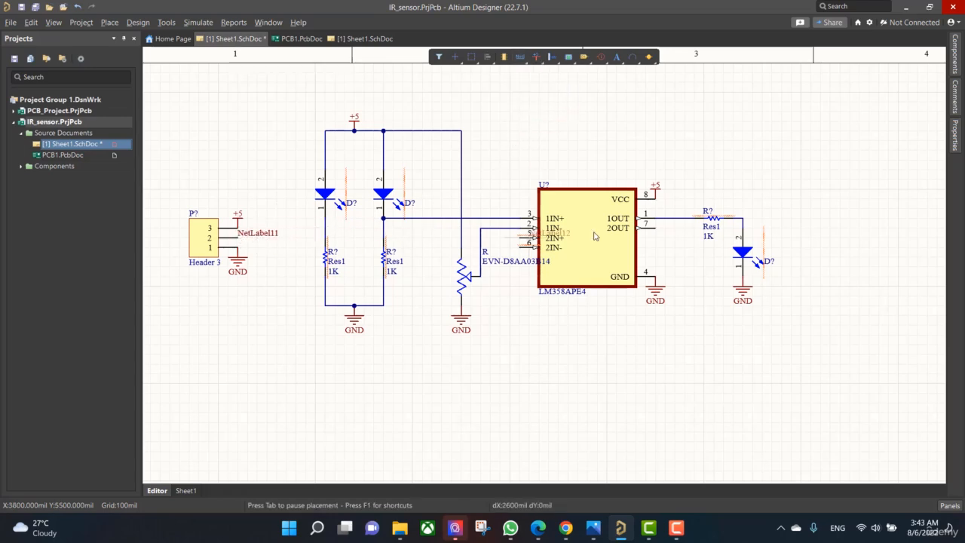
click(743, 218)
key(Escape)
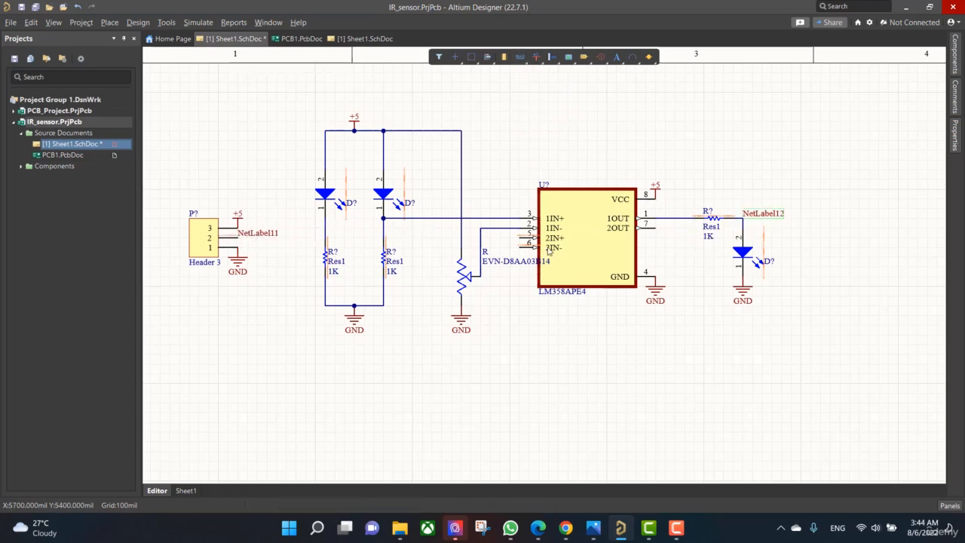
Rename both net labels, on header pin 2 and at the output LED, as out
click(250, 234)
double_click(251, 233)
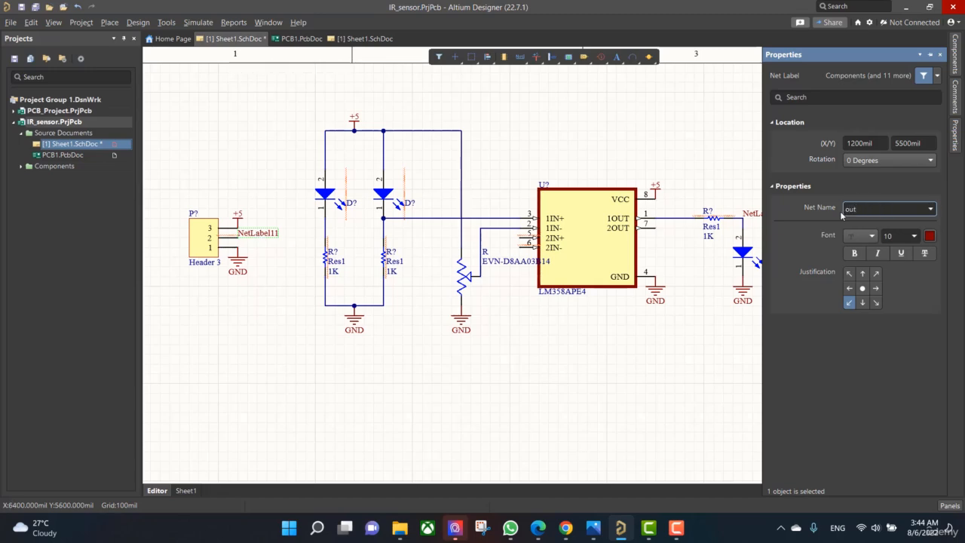
key(Return)
click(716, 301)
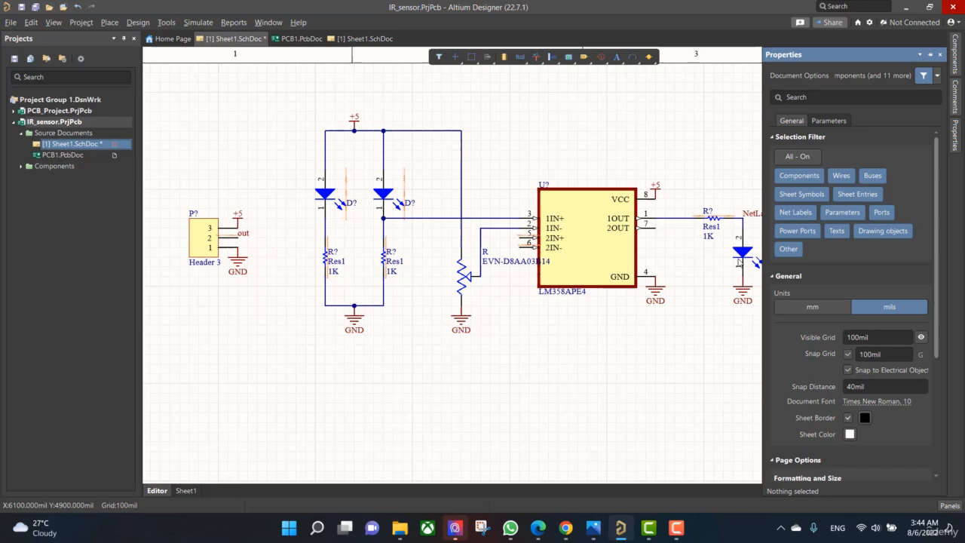
double_click(754, 215)
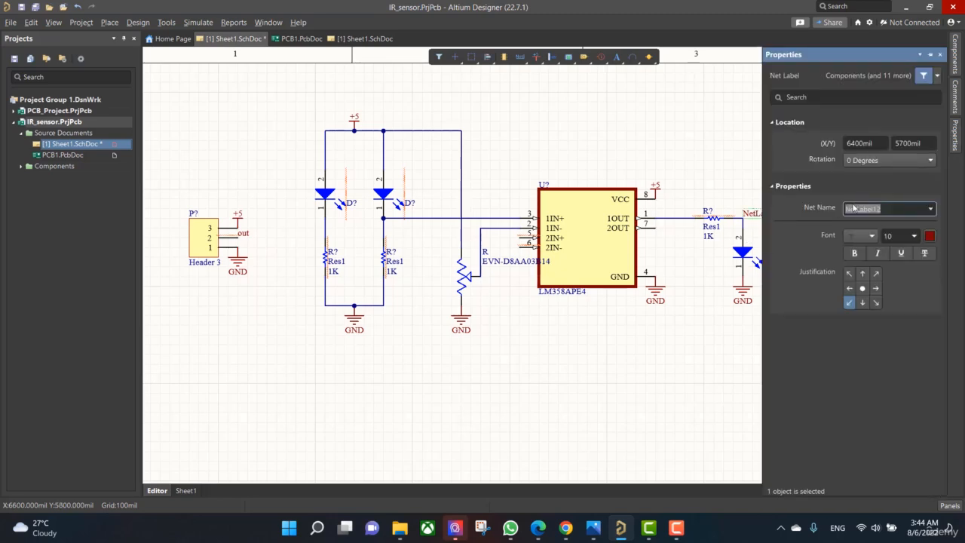
text(out)
click(728, 364)
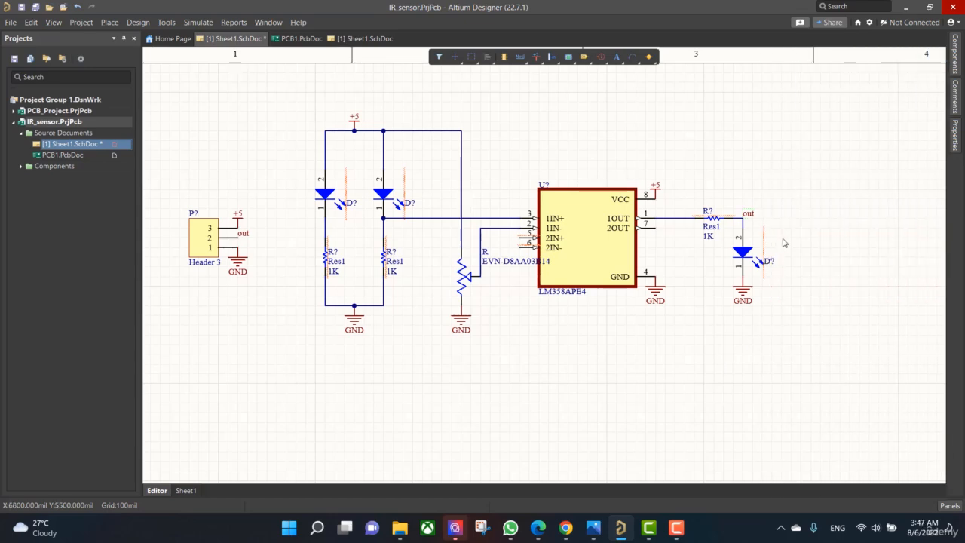
Set the value of the resistor below the first LED to 100R
double_click(332, 273)
text(100)
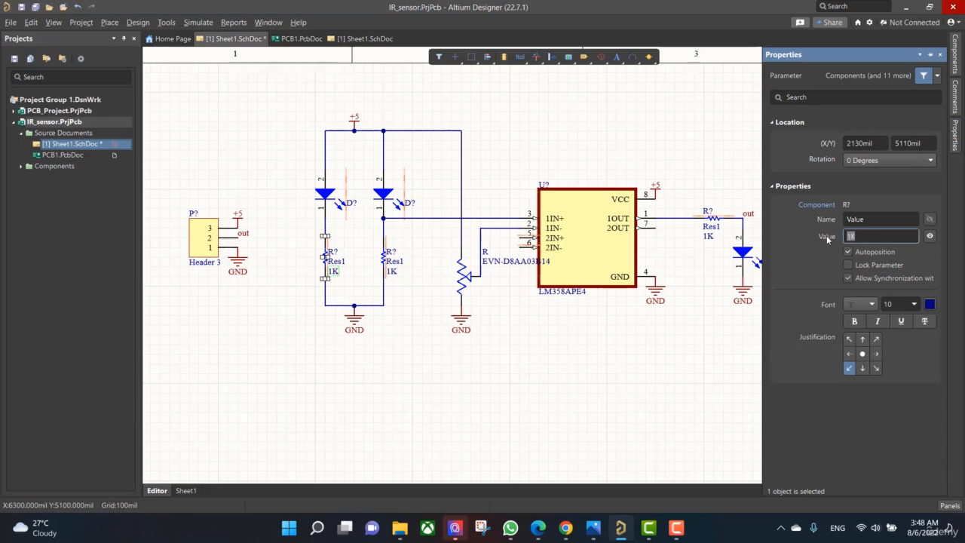
text(R)
key(Return)
Set the value of the resistor below the second LED to 10K
click(391, 271)
click(390, 271)
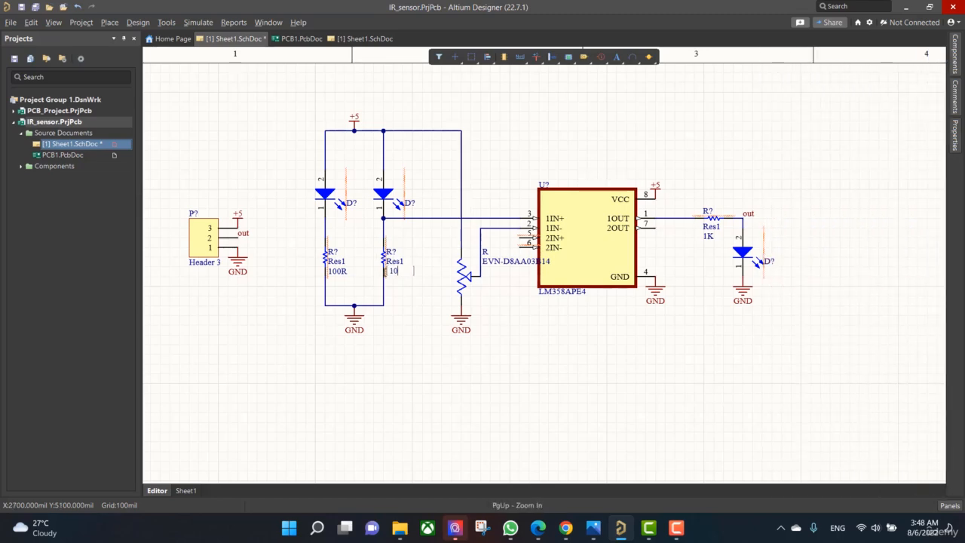
text(K)
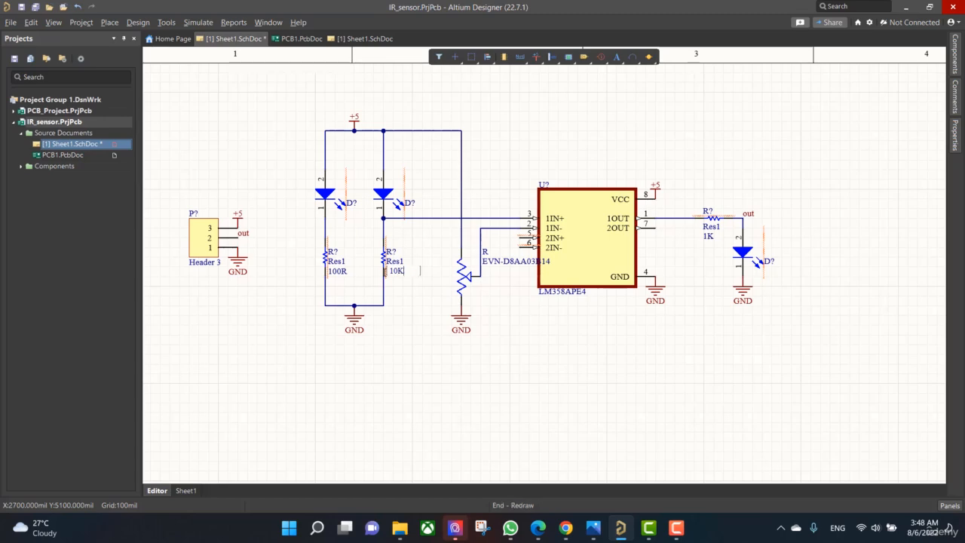
Set the value of the resistor at the amplifier's output to 330R
double_click(708, 236)
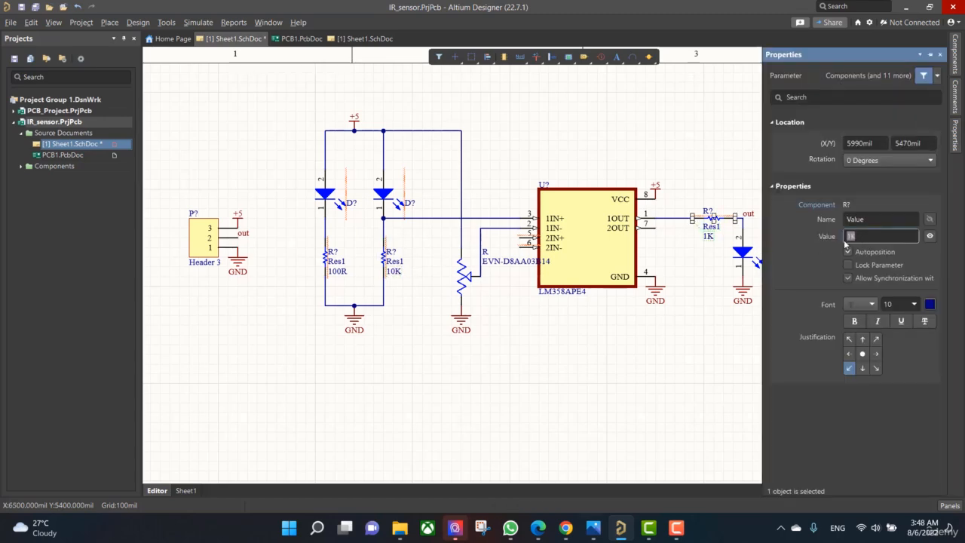
text(330R)
key(Return)
click(719, 332)
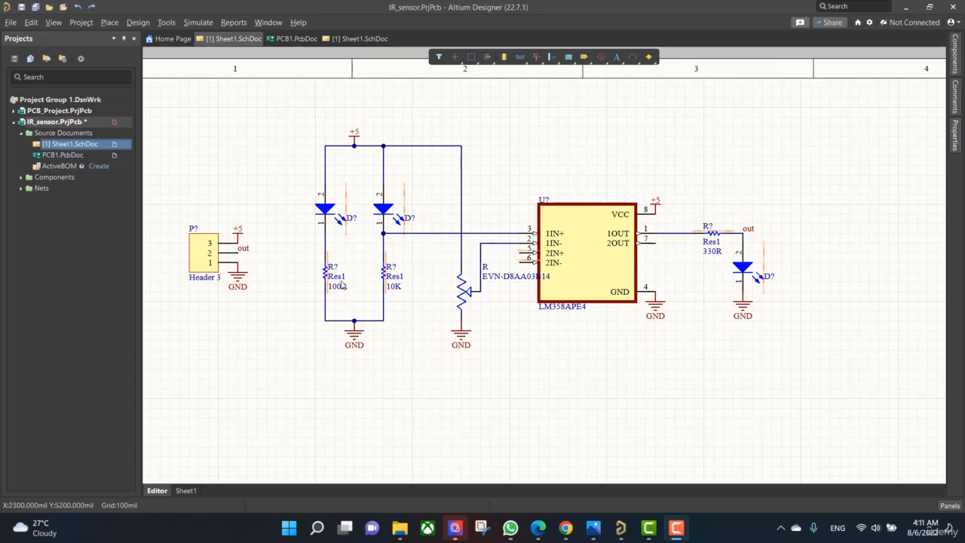
Annotate Sheet1.SchDoc with all sheets enabled and generate the list of proposed component designators
click(166, 22)
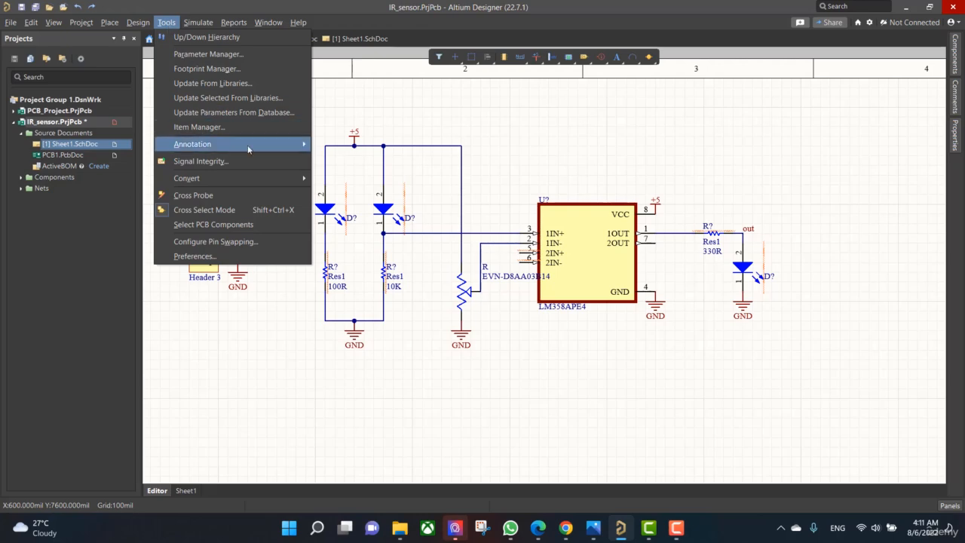
mouse_move(247, 145)
click(423, 144)
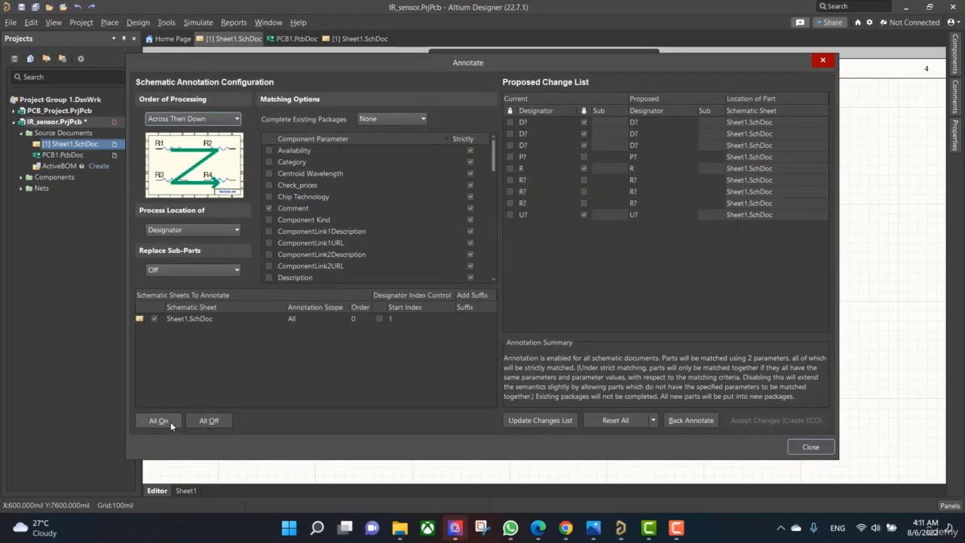
click(159, 421)
click(550, 423)
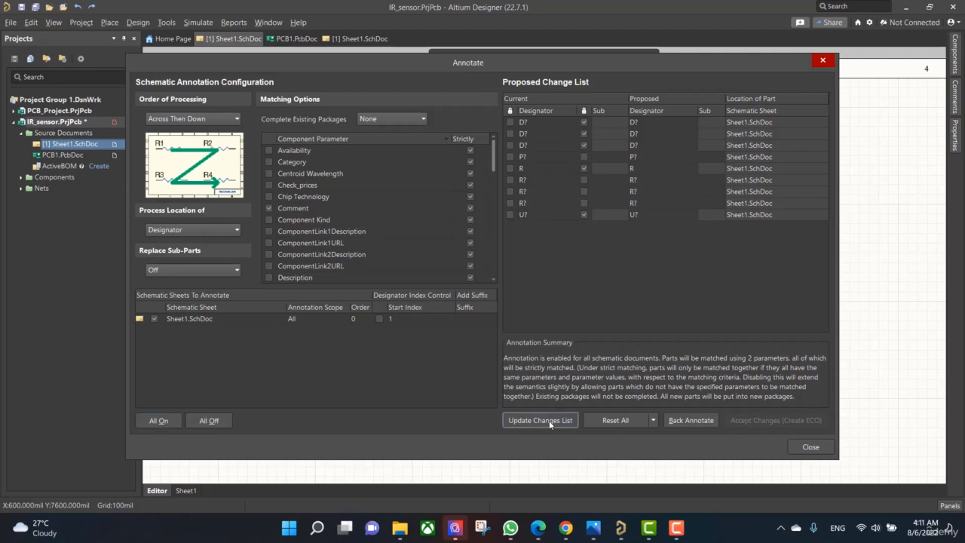
click(564, 296)
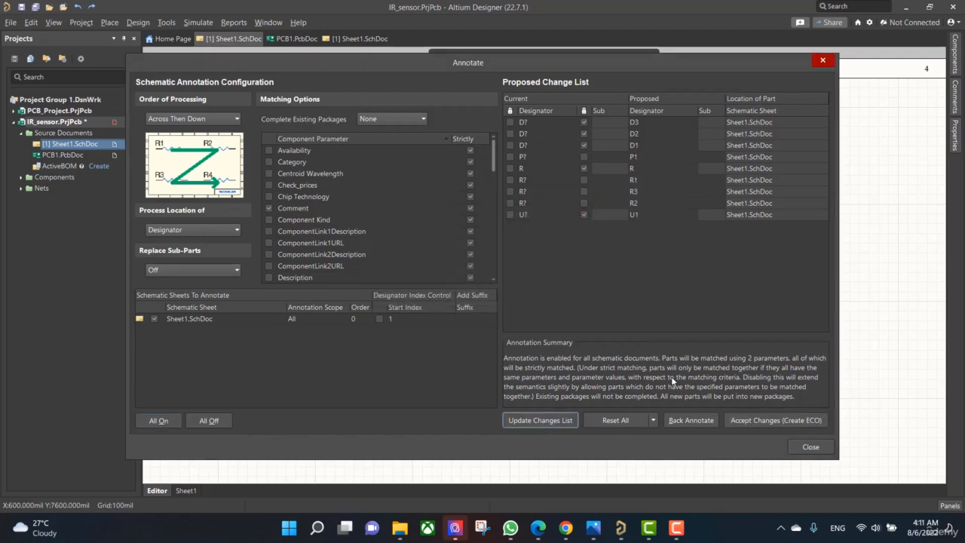
Accept the proposed designators as an engineering change order, validate and execute it, and close the annotation
click(757, 420)
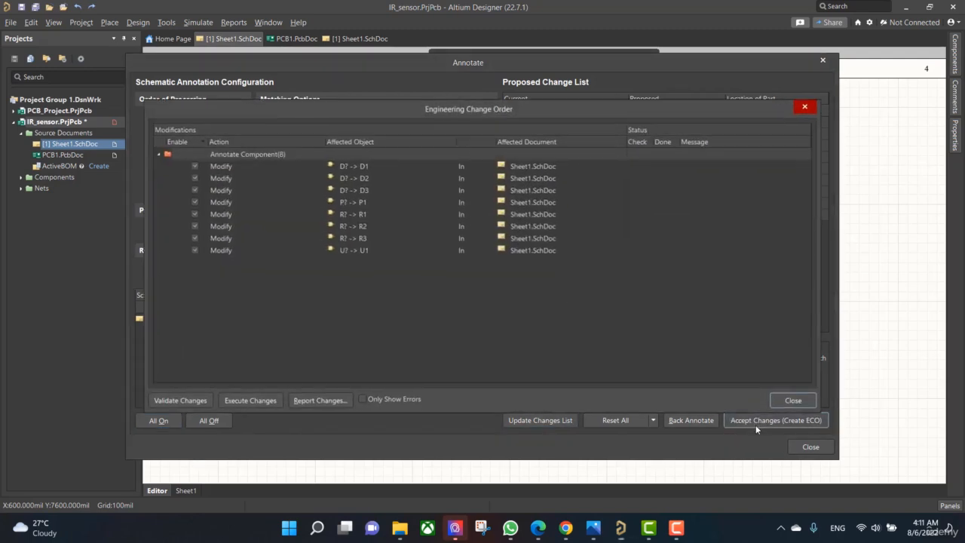
click(194, 402)
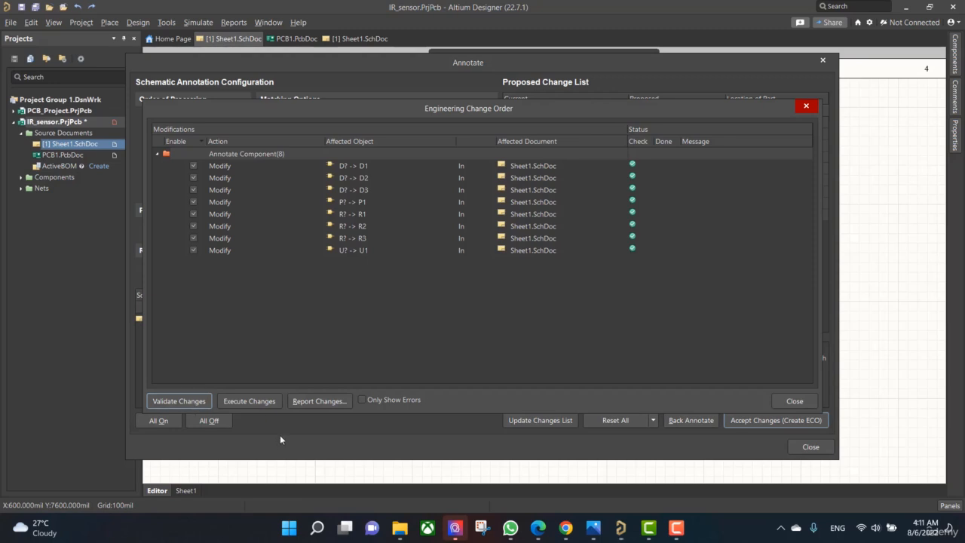
click(262, 403)
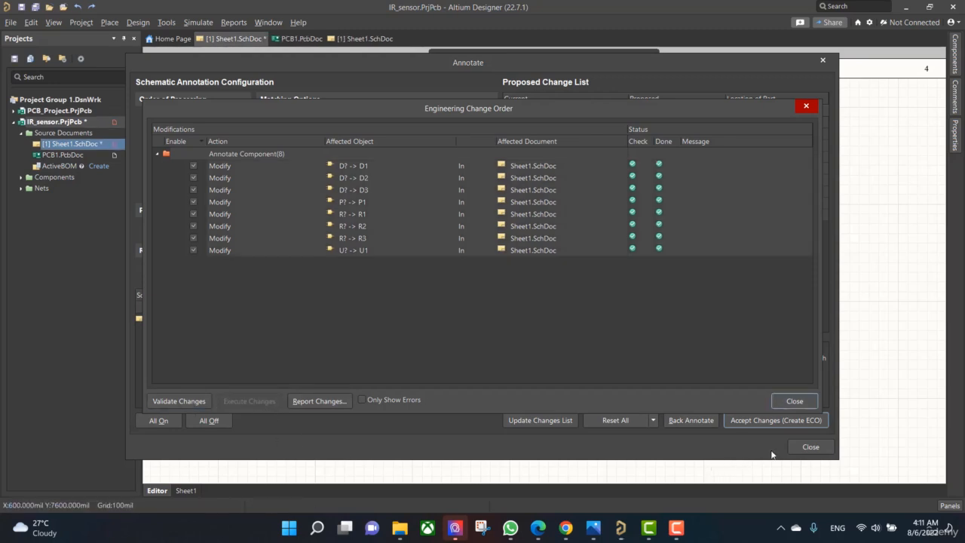
click(805, 406)
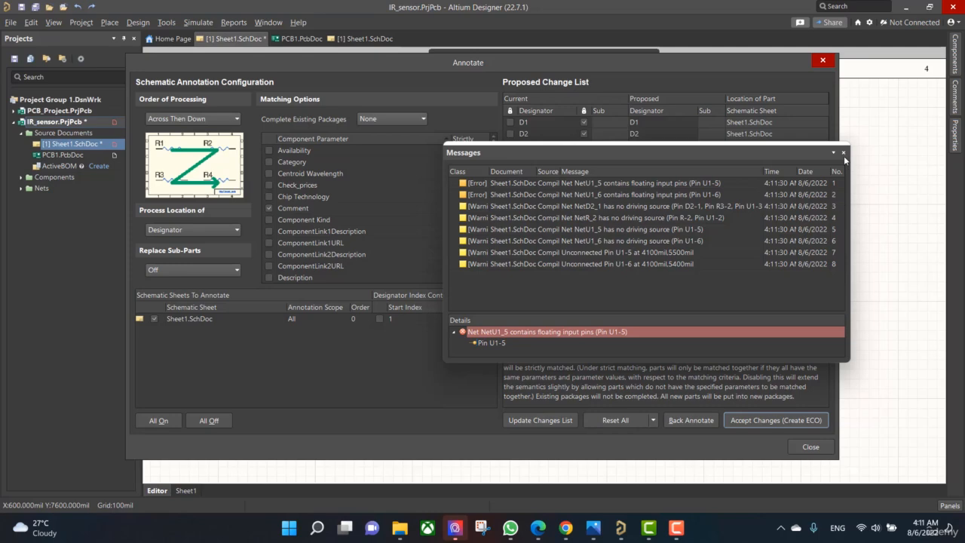
click(843, 153)
click(811, 447)
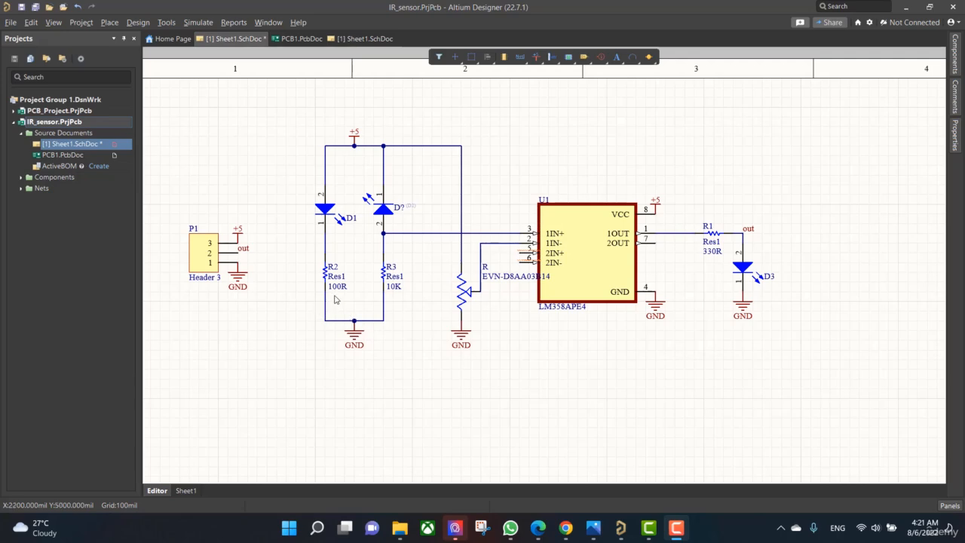
Update PCB1.PcbDoc from the schematic by validating and executing the engineering changes
click(137, 22)
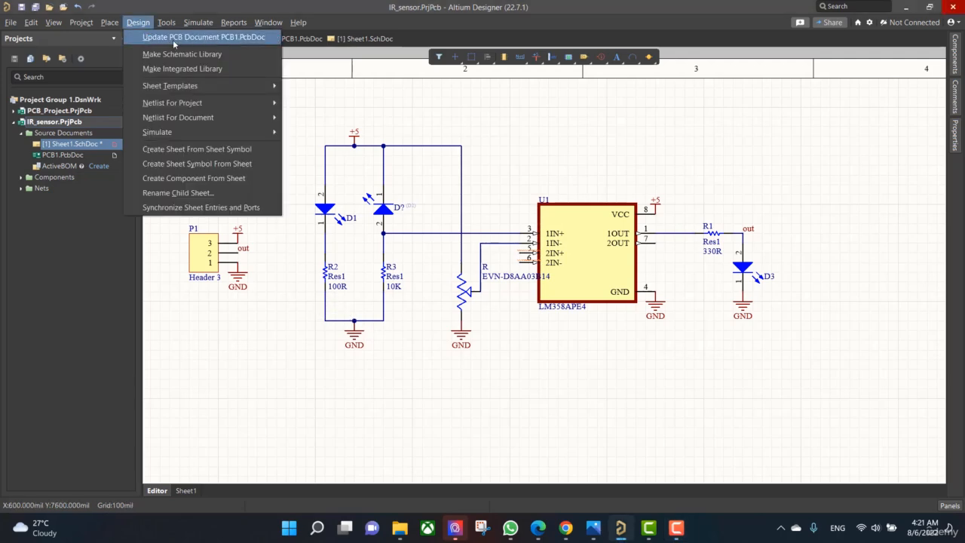
click(173, 38)
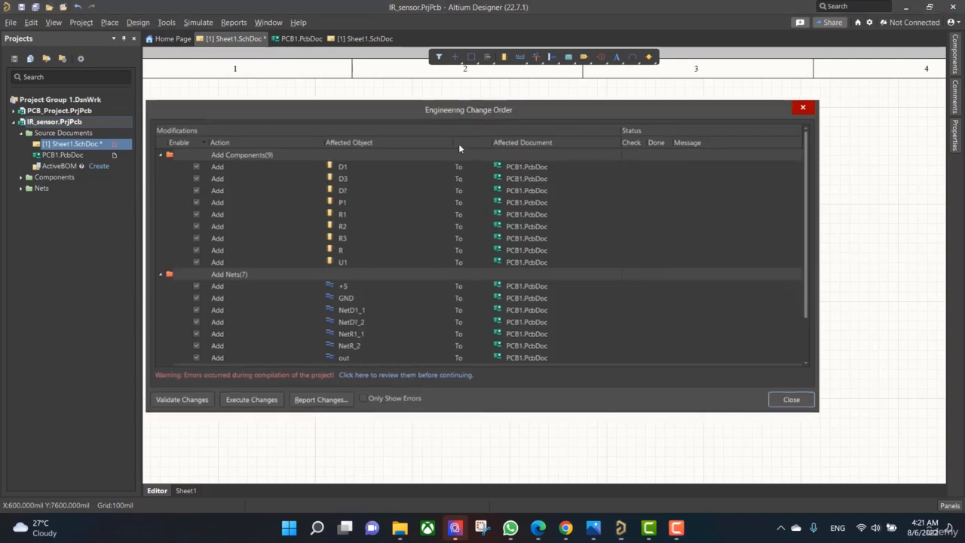
click(195, 405)
click(249, 401)
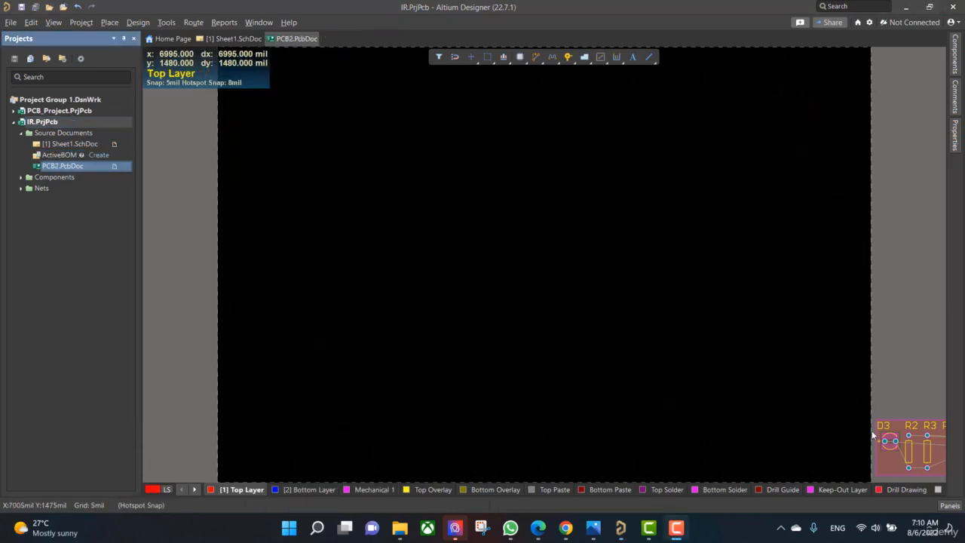
Move all components out of the Sheet1 room onto the upper part of the board and delete the empty room
drag(874, 436, 820, 471)
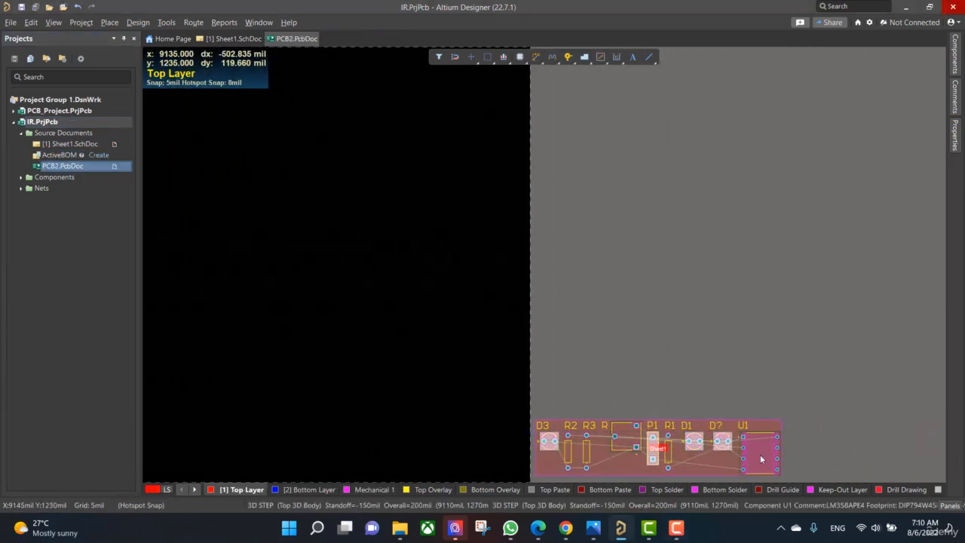
click(833, 440)
click(515, 461)
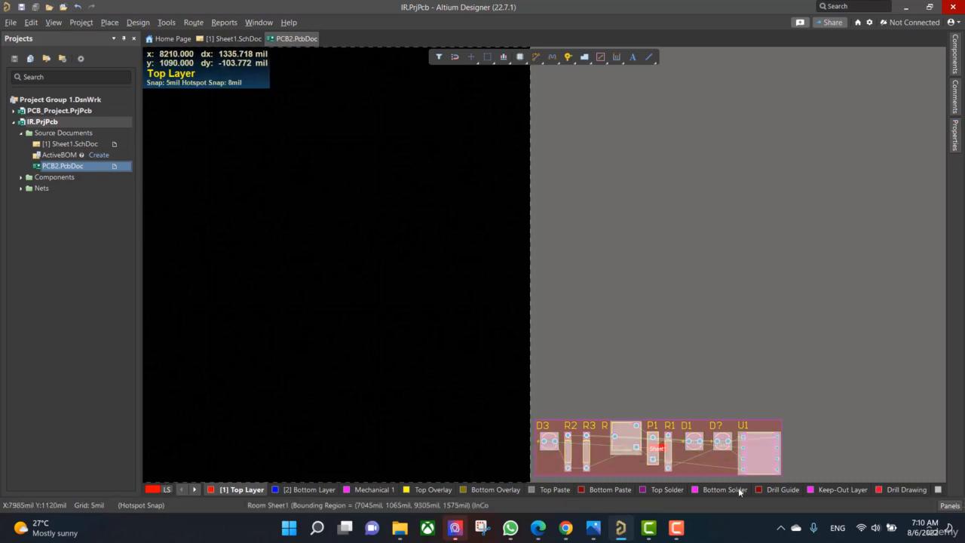
drag(759, 451, 454, 153)
click(841, 243)
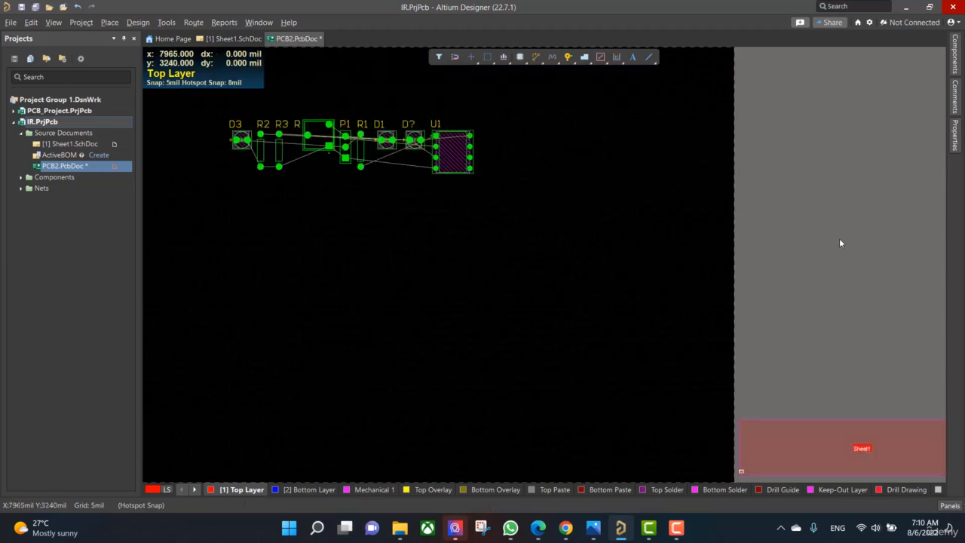
click(825, 445)
key(Delete)
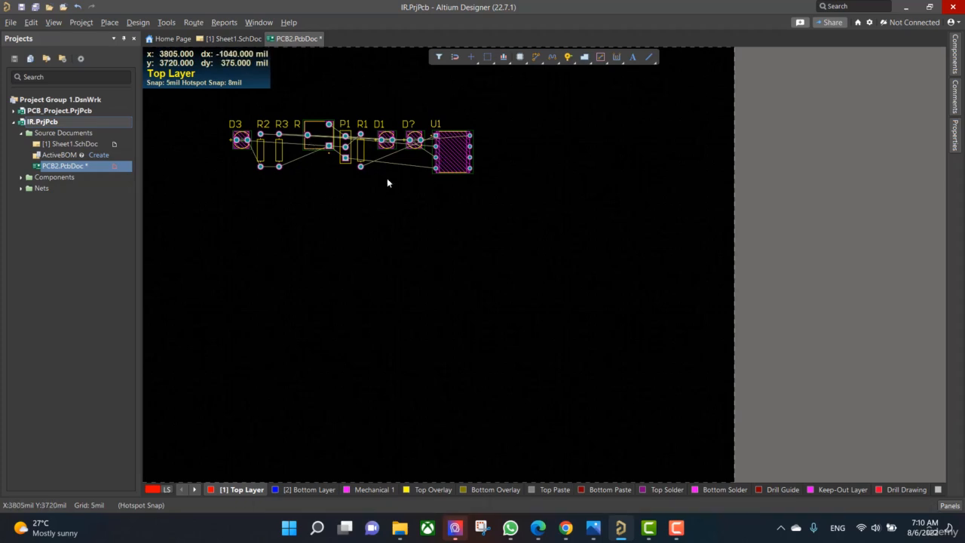
Move U1 below the component row, and rotate and stack D? and D1 vertically at the row's right end
click(451, 159)
drag(450, 159, 316, 191)
mouse_move(363, 123)
mouse_down()
mouse_move(434, 173)
mouse_move(362, 124)
mouse_up()
click(415, 139)
key(space)
drag(415, 139, 512, 138)
click(476, 179)
Rotate R1, R3 and R2 horizontal and stack them in that order to the left of the two LEDs
drag(361, 147, 469, 138)
key(space)
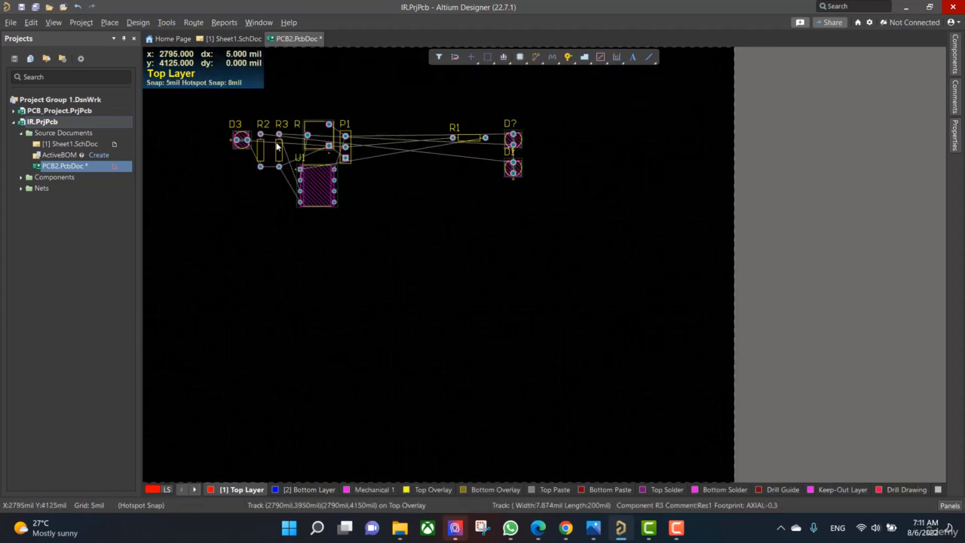
key(space)
drag(278, 142, 471, 174)
key(space)
Place header P1 at the far left, potentiometer R beside the stacked resistors, and U1 left of the potentiometer
drag(345, 139, 220, 149)
key(space)
drag(315, 135, 420, 156)
drag(335, 171, 392, 142)
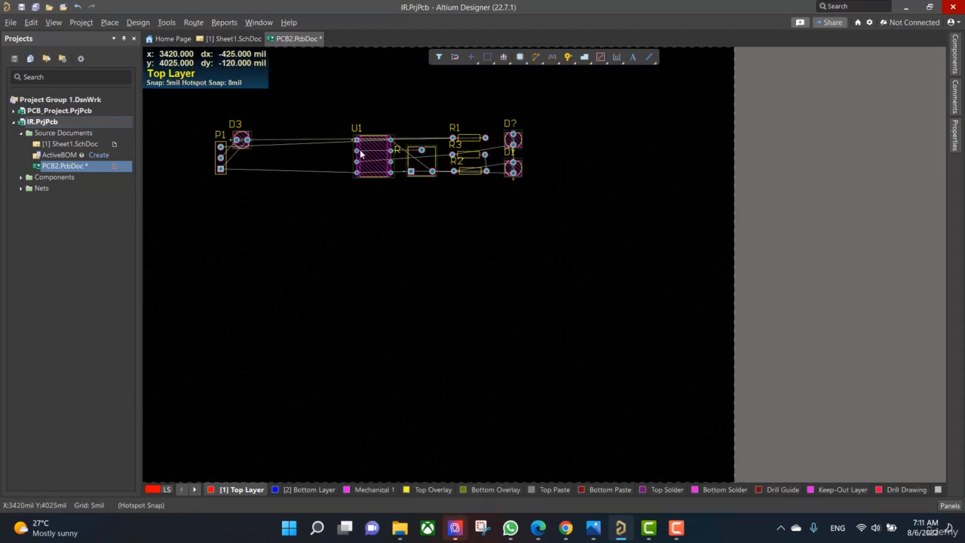
Place D3 above U1 and P1 close to U1's left side, and adjust the positions of D1 and U1
drag(241, 139, 375, 119)
drag(220, 151, 330, 162)
drag(486, 108, 545, 199)
drag(513, 171, 512, 185)
drag(435, 112, 432, 177)
drag(373, 157, 376, 171)
drag(375, 119, 372, 121)
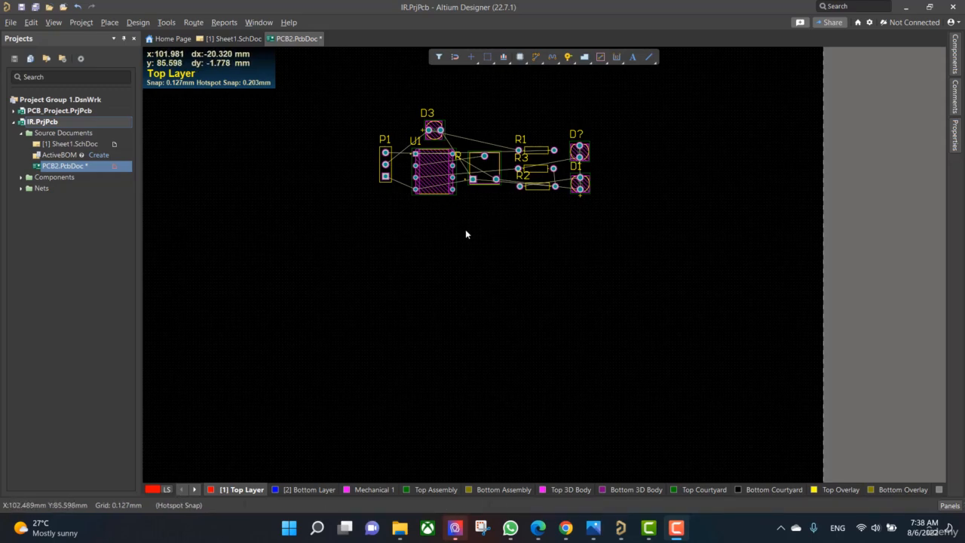
Auto-route all connections on the board and dismiss the routing messages
click(193, 23)
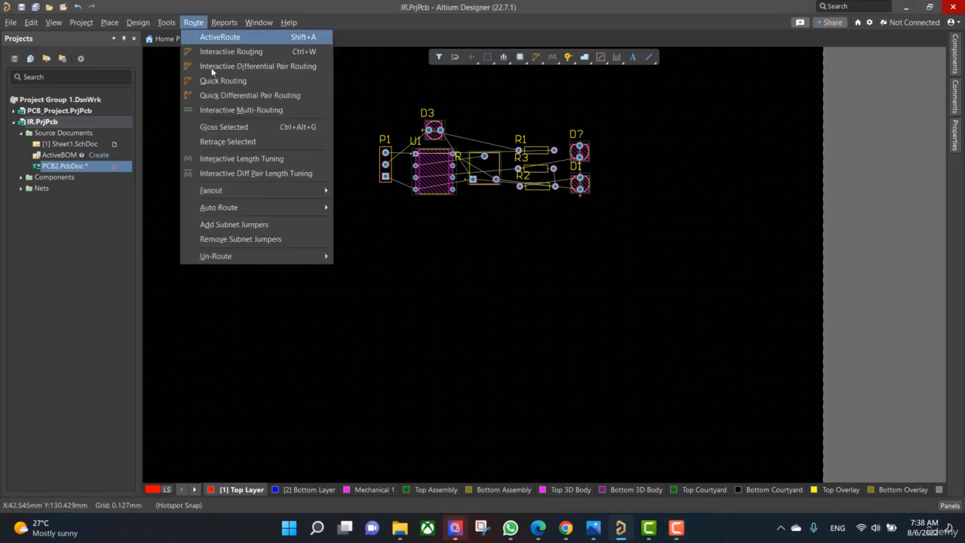
mouse_move(273, 203)
click(386, 210)
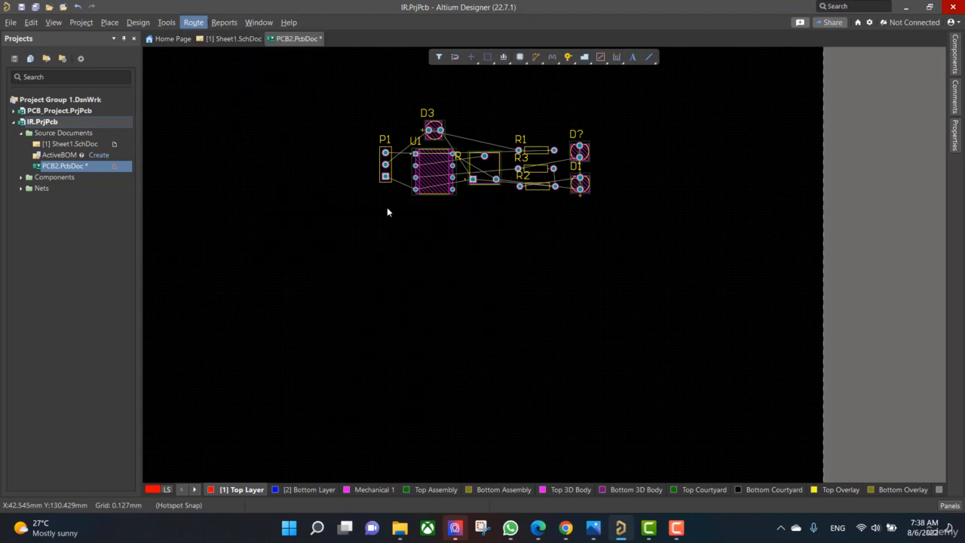
click(606, 463)
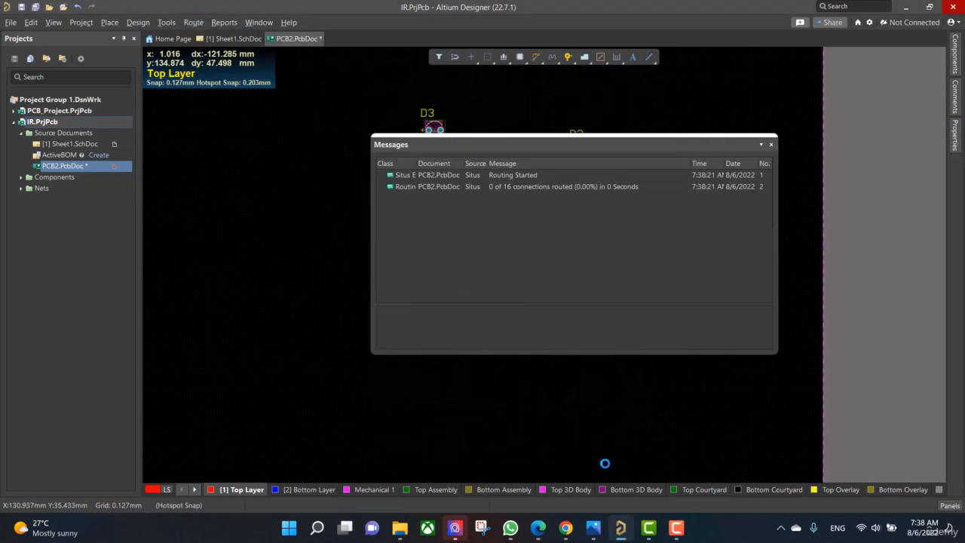
click(771, 144)
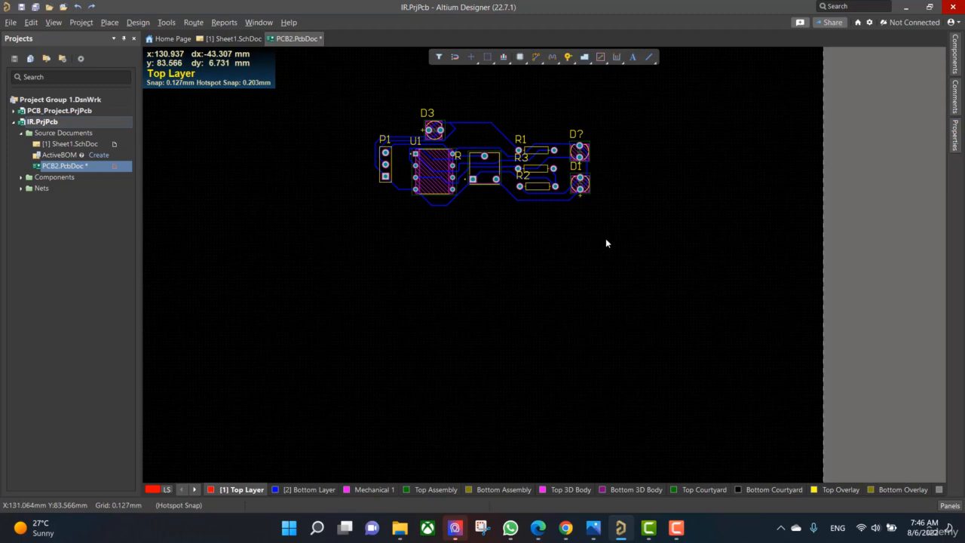
Edit the board shape in board planning mode, pulling the right edge in close to D? and D1
click(54, 22)
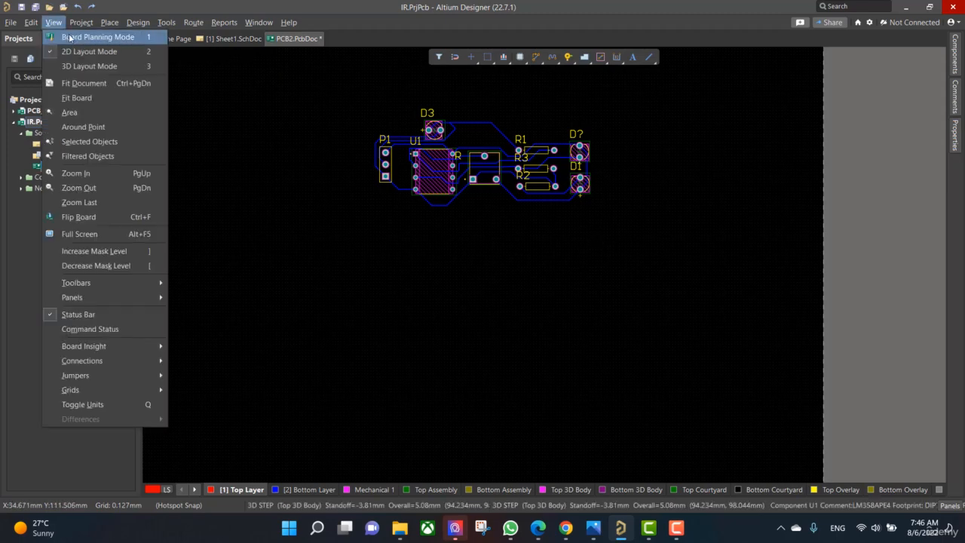
click(68, 36)
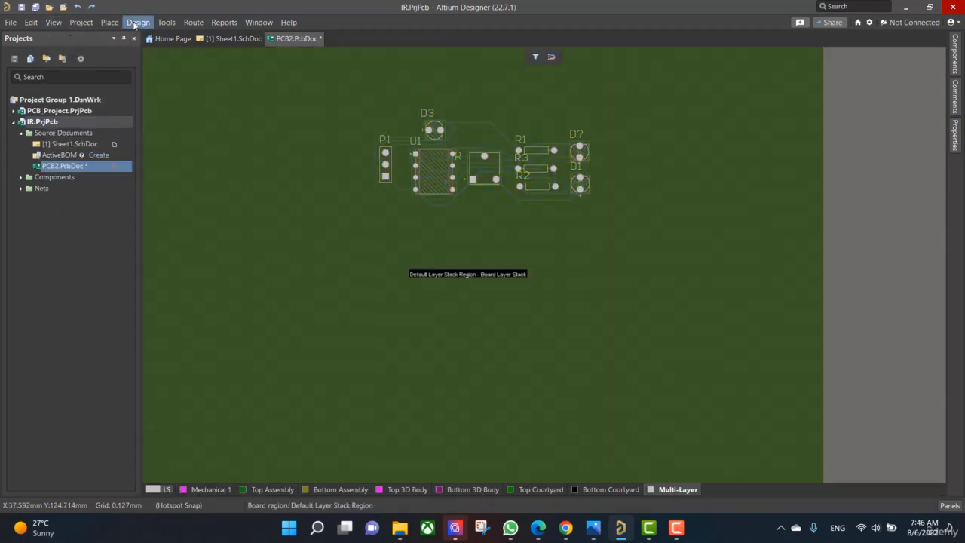
click(136, 22)
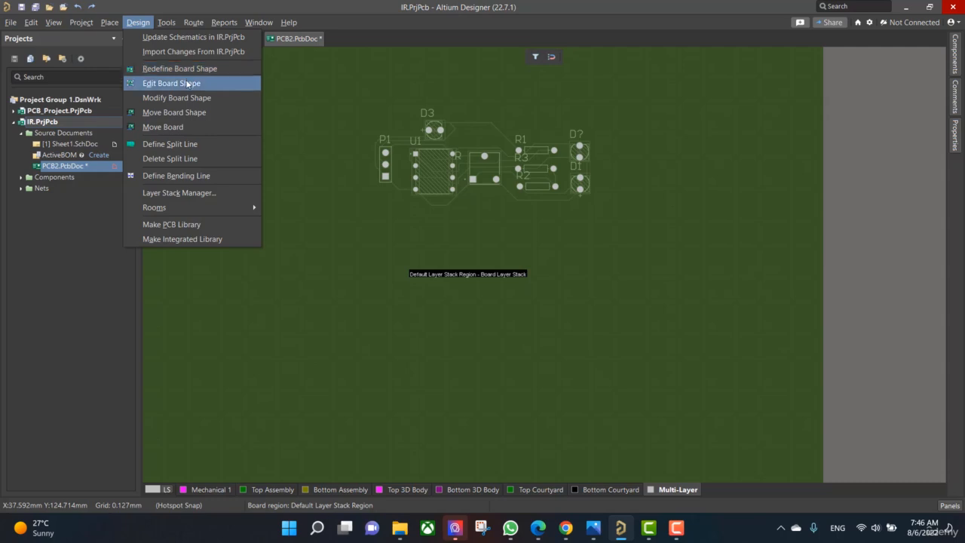
click(187, 83)
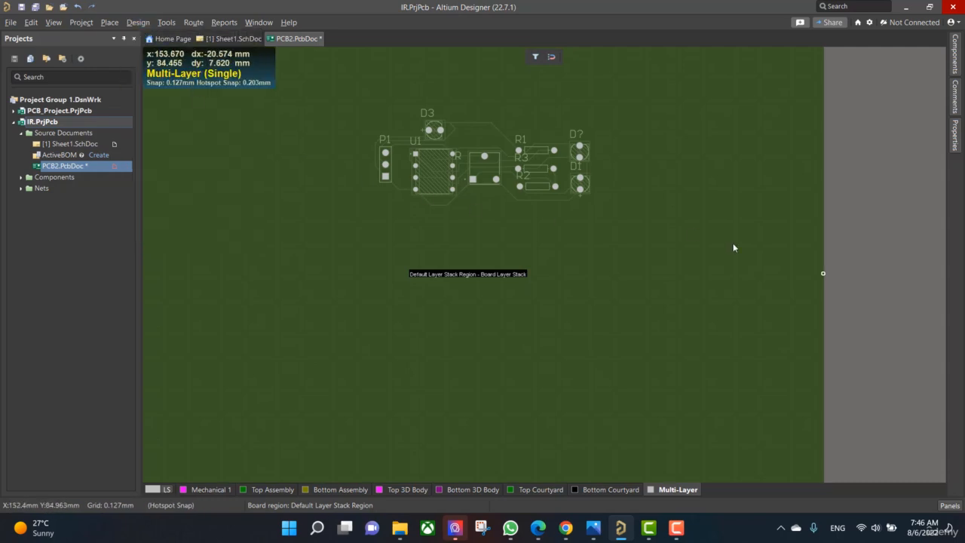
drag(823, 273, 596, 262)
Raise the board's bottom edge to just below U1 and the surrounding components
scroll(541, 280, down, 4)
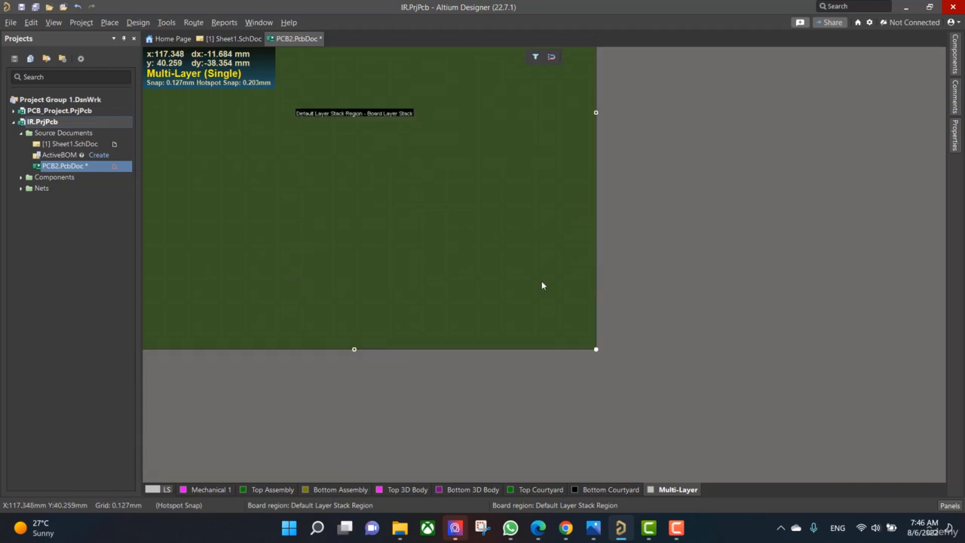
drag(355, 349, 373, 206)
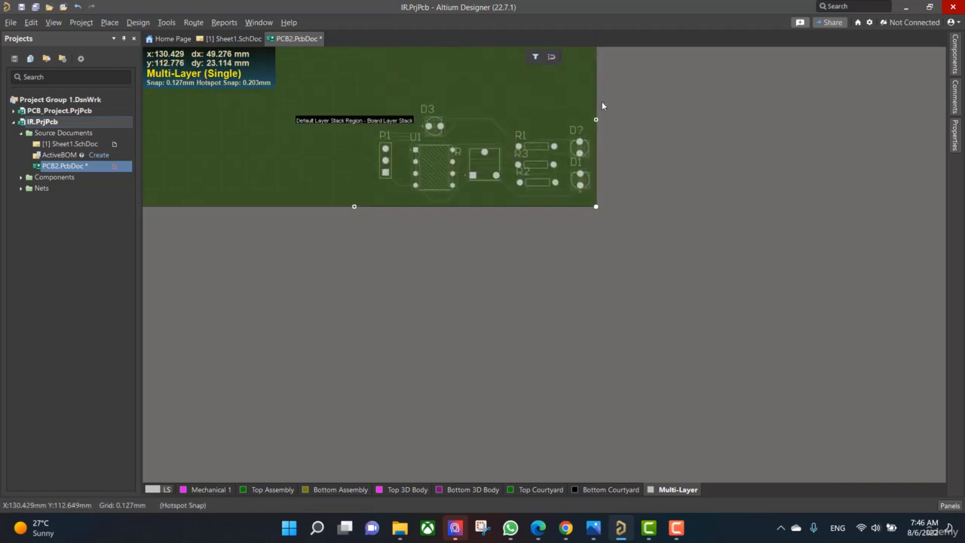
drag(175, 217, 144, 219)
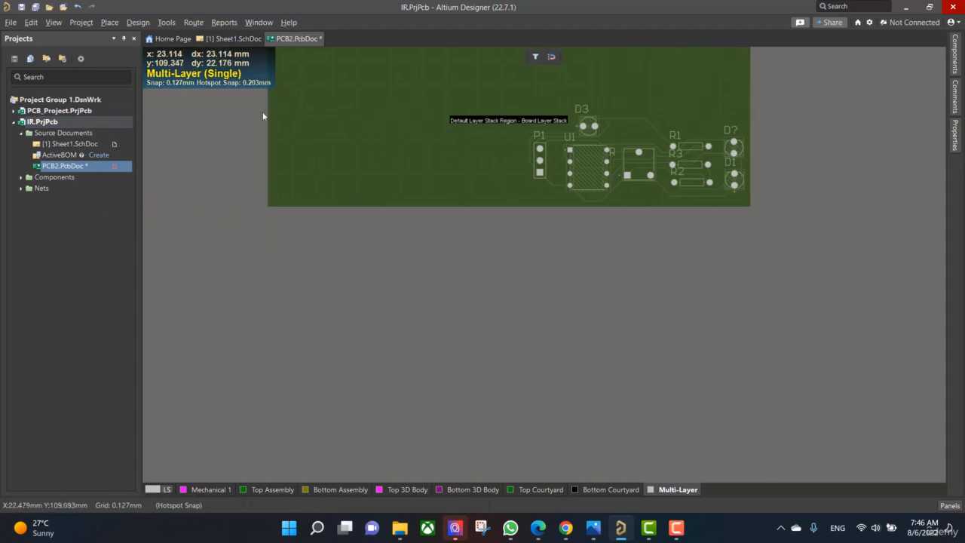
click(272, 108)
scroll(349, 209, up, 2)
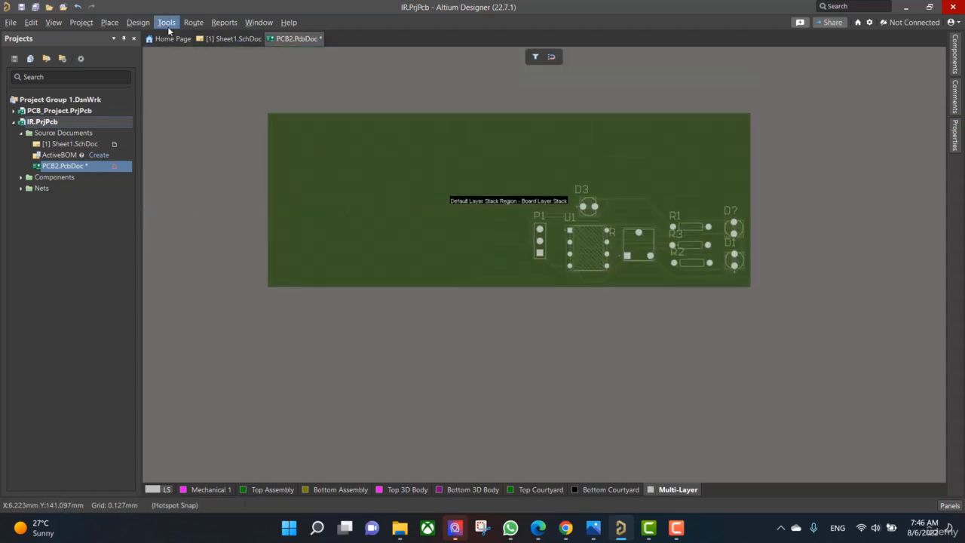
Edit the board shape, pulling the left edge in close to P1 and lowering the top edge to just above D3
click(138, 22)
drag(292, 203, 551, 219)
drag(638, 111, 638, 181)
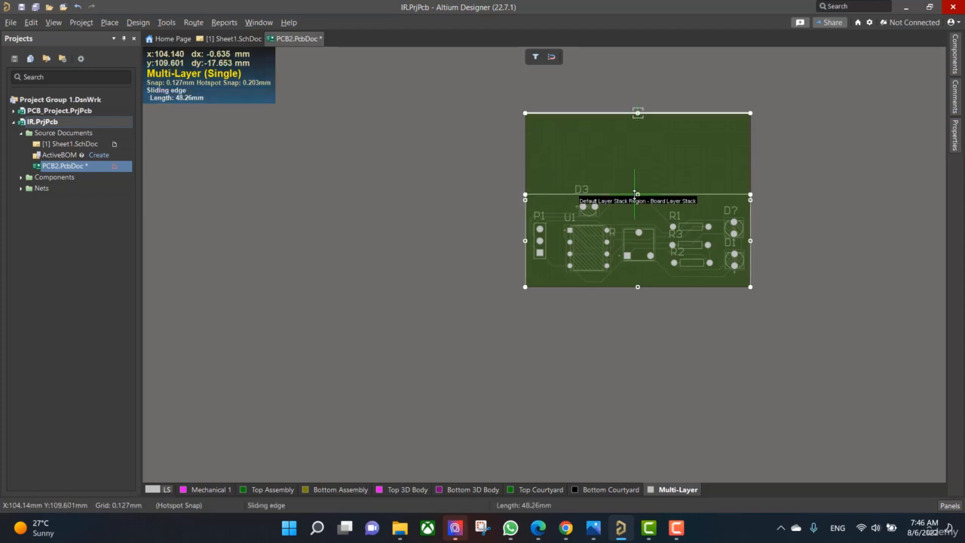
drag(635, 193, 635, 192)
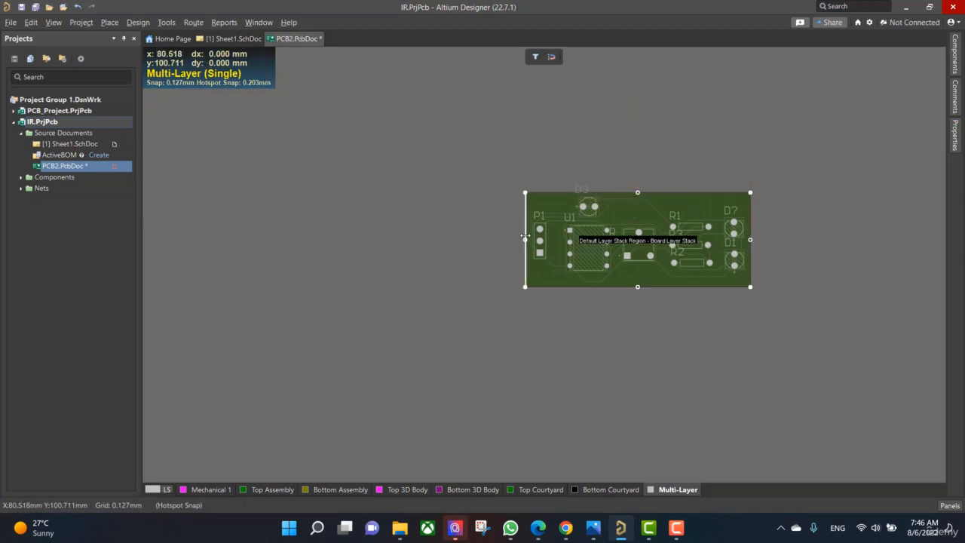
drag(525, 237, 526, 239)
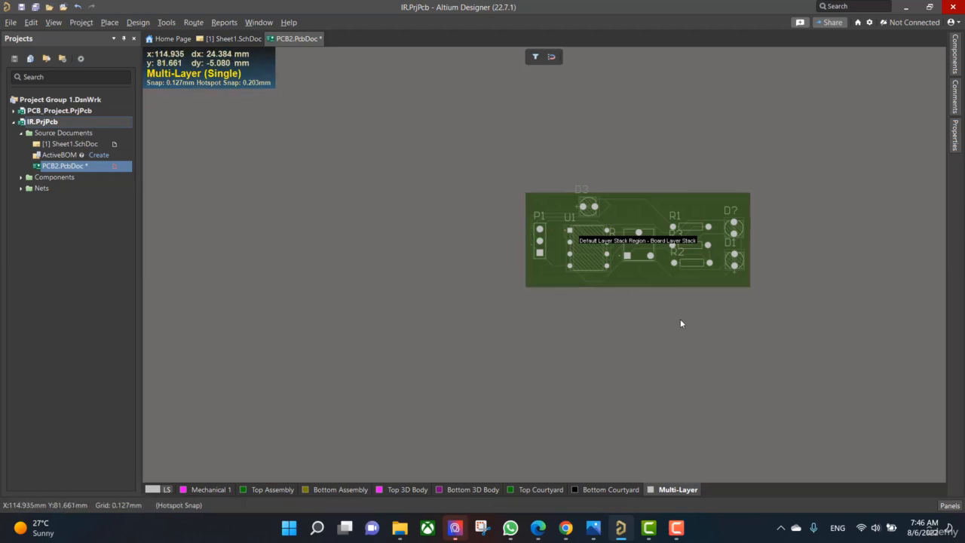
Return to 2D layout and move the D3 designator to the left of its component and the R designator above the trimmer
key(2)
scroll(675, 304, up, 1)
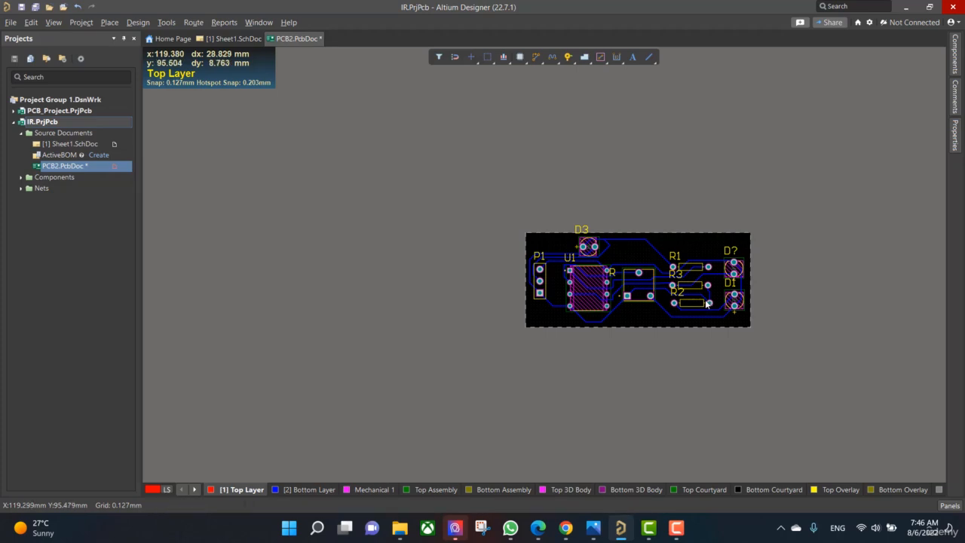
ctrl+scroll(701, 298, up, 4)
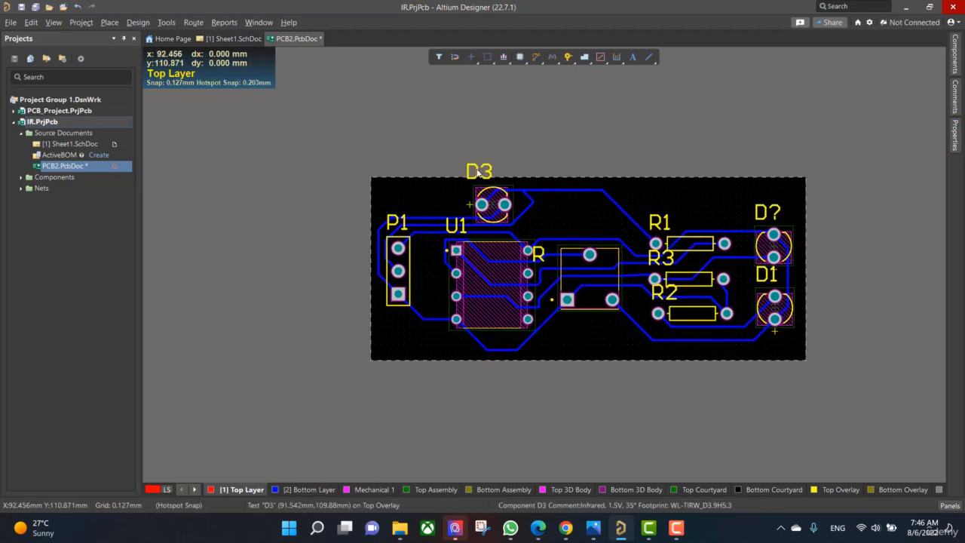
drag(477, 173, 454, 197)
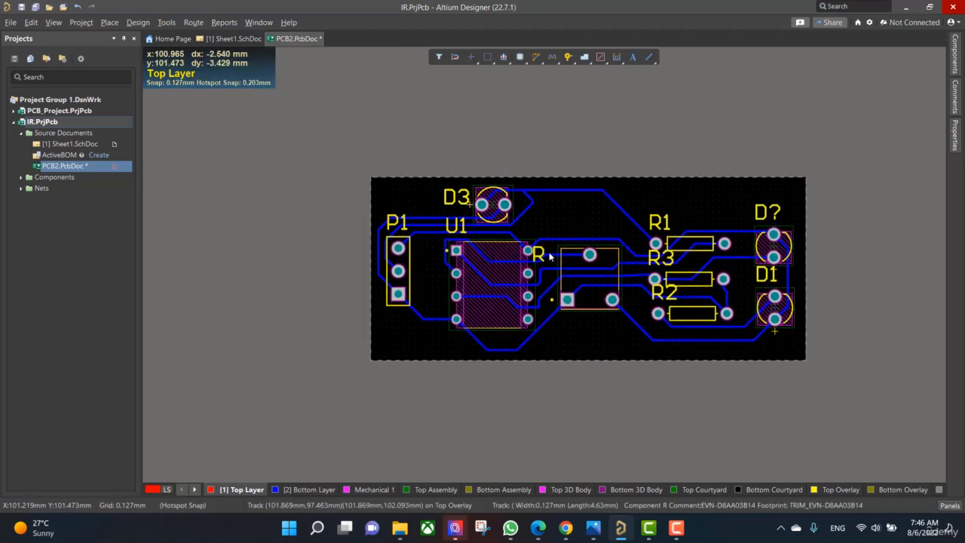
drag(550, 257, 565, 231)
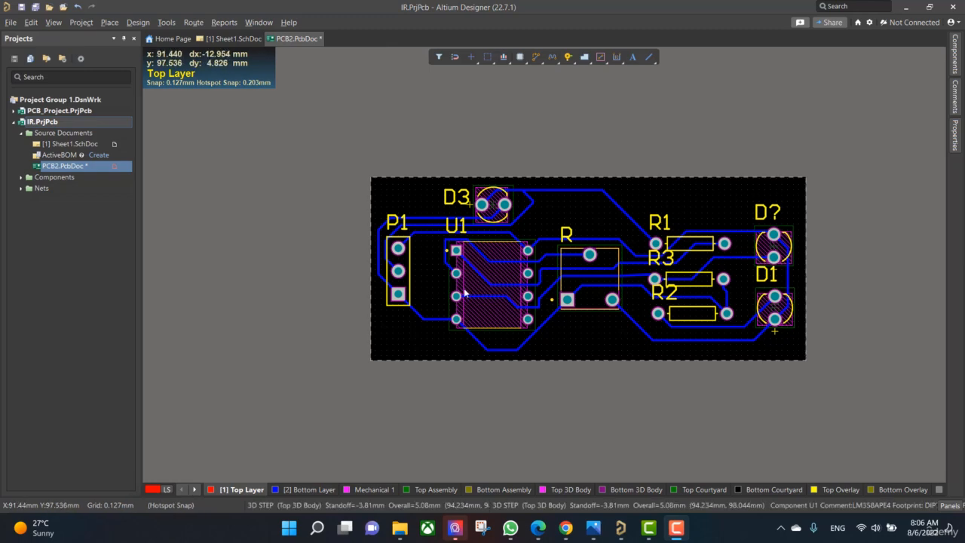
Display the trimmed board in 3D layout mode
click(52, 22)
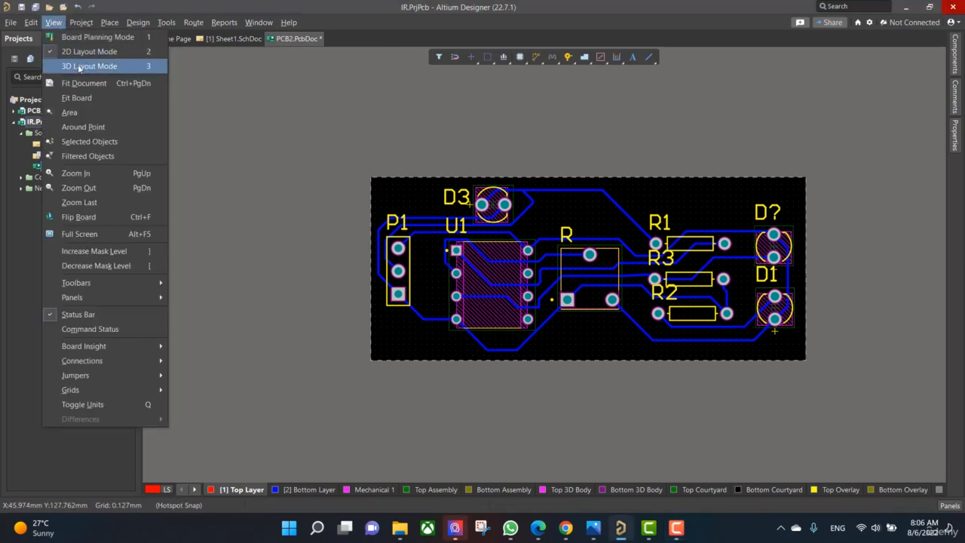
click(79, 67)
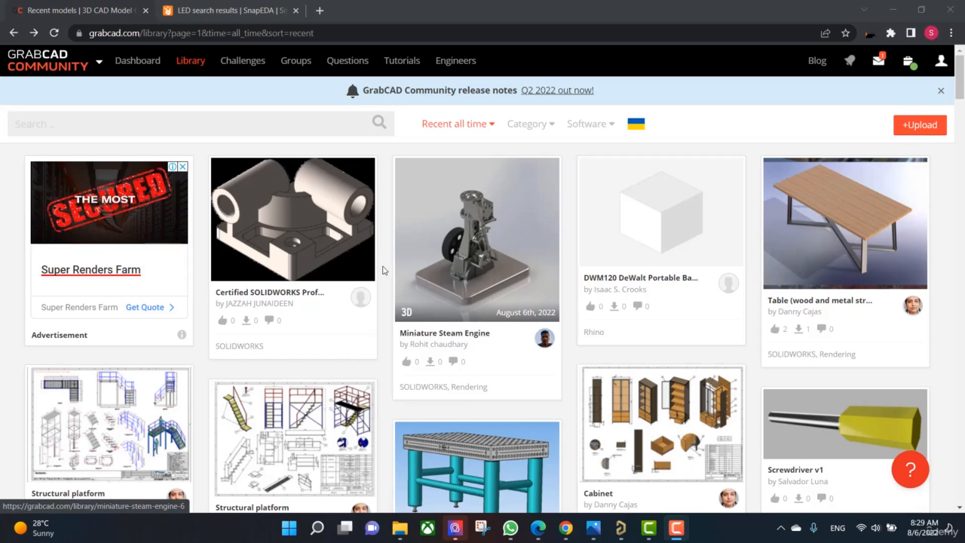
Switch to GrabCAD in the browser, search the library for "resistor 10k" and download the Resistor 10K Ohm tol 1pct model files
click(173, 125)
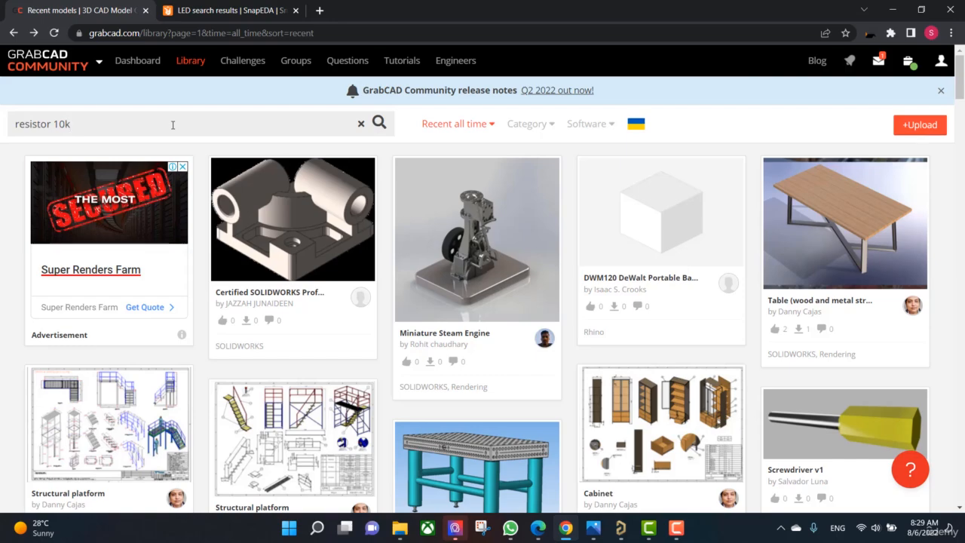
key(Return)
scroll(513, 231, down, 4)
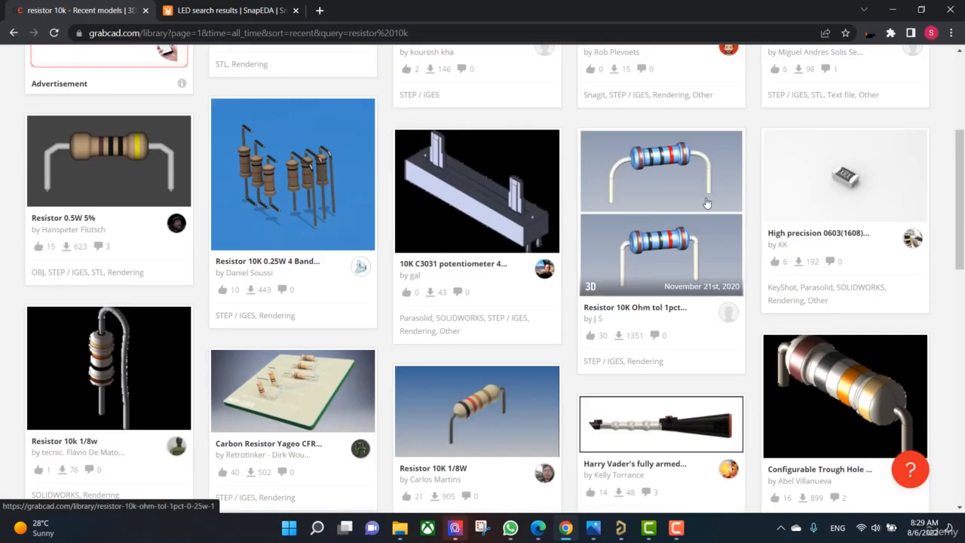
click(708, 203)
click(700, 185)
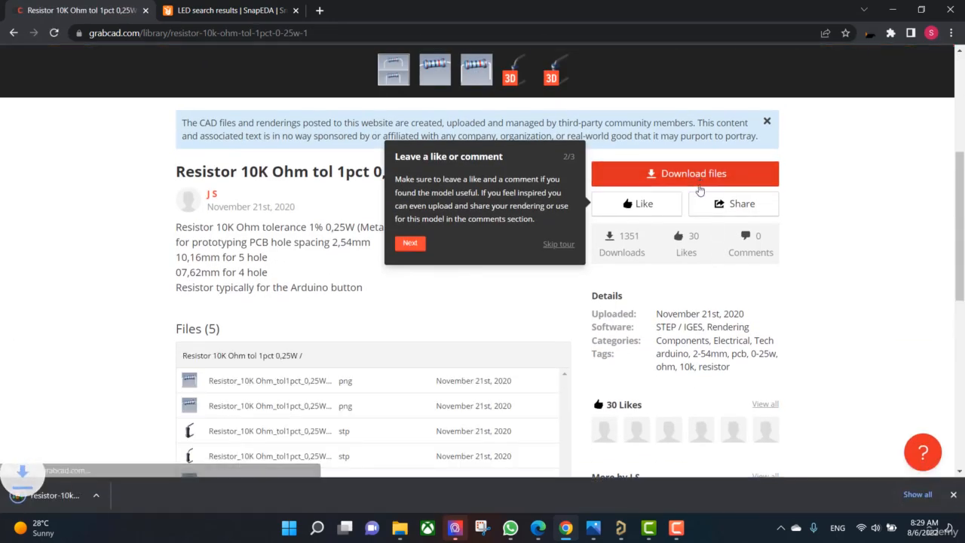
scroll(629, 273, up, 6)
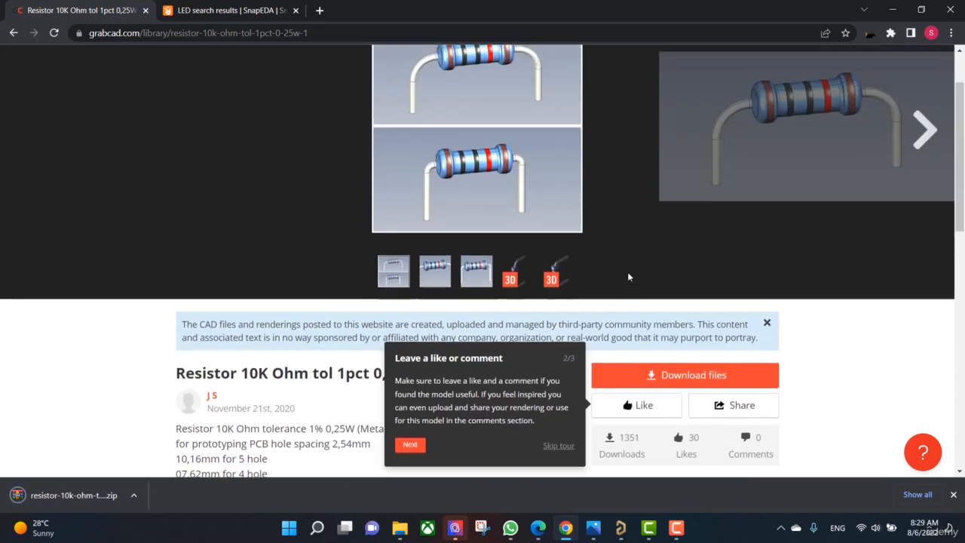
Return to the GrabCAD library, search for "pinheader" and open the Pin Headers single row model
key(alt+Left)
scroll(605, 274, up, 4)
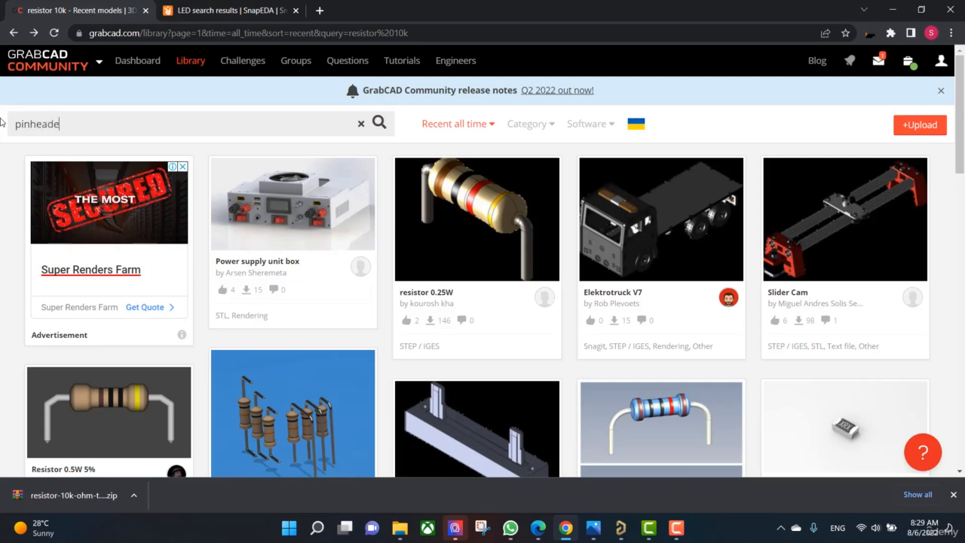
key(Return)
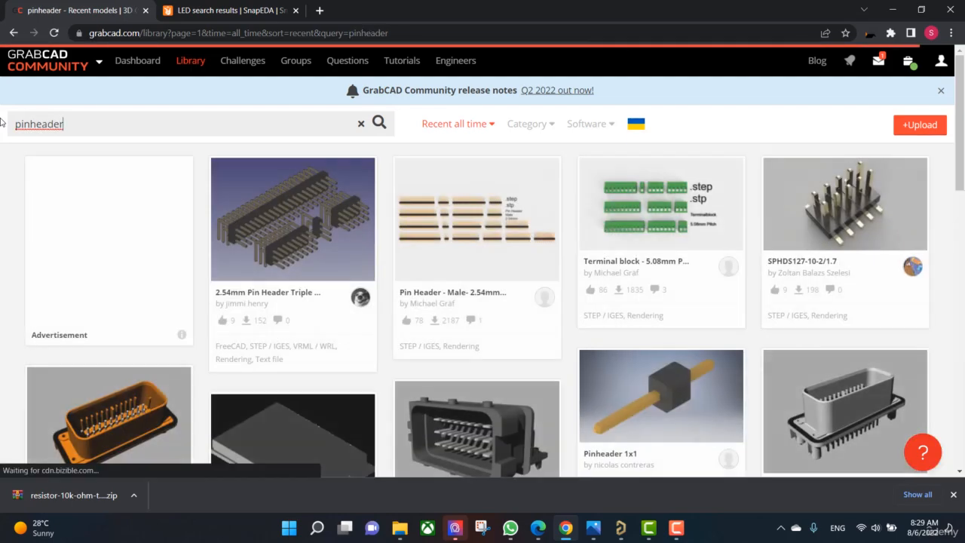
scroll(487, 234, down, 10)
scroll(487, 232, down, 2)
scroll(486, 232, up, 3)
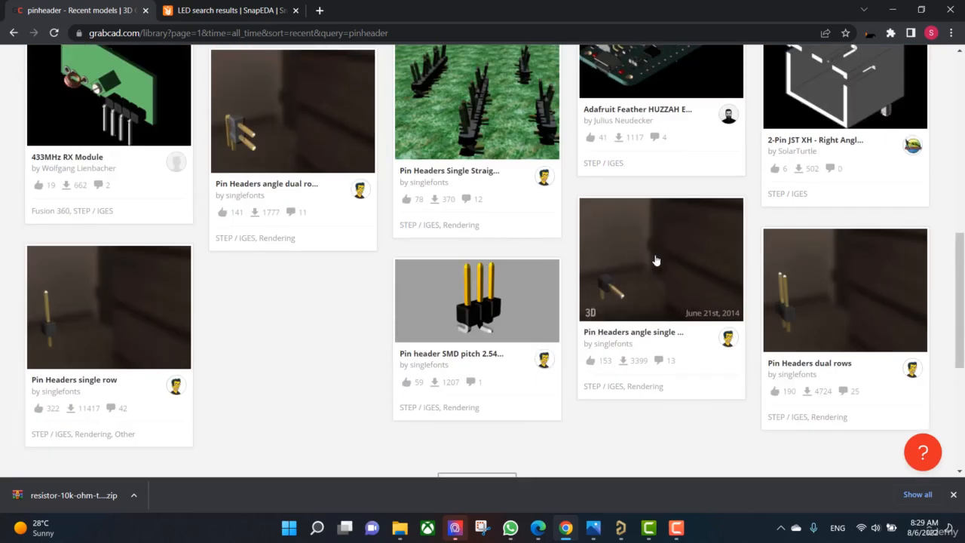
click(139, 309)
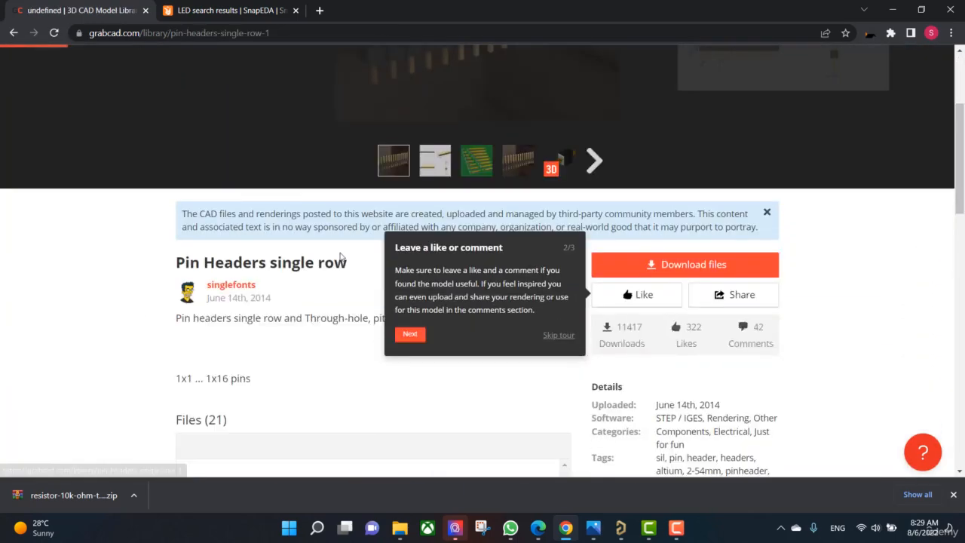
Find Pin Header 1x3 TH Pitch 2.54mm.stp among the model's files and download it
scroll(370, 242, down, 6)
scroll(370, 242, down, 2)
scroll(370, 242, down, 3)
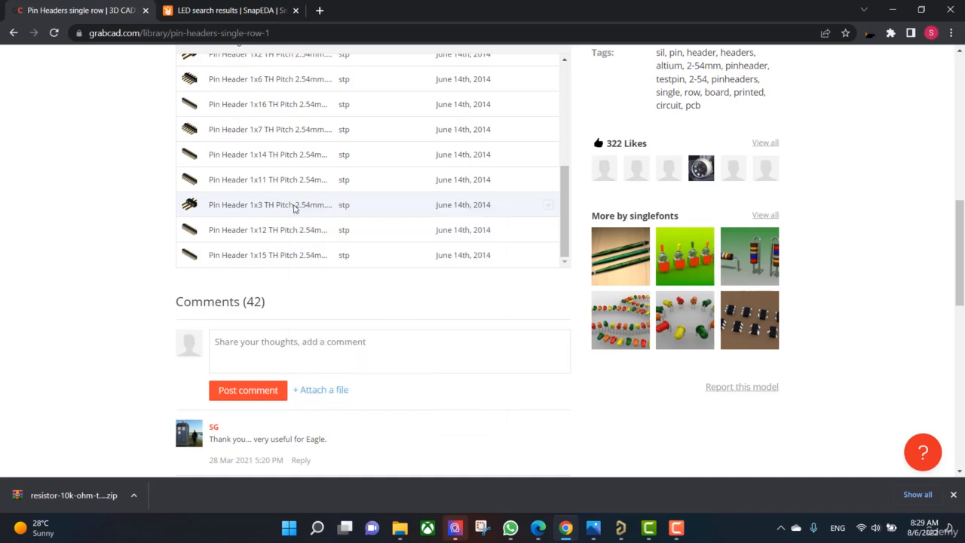
click(295, 206)
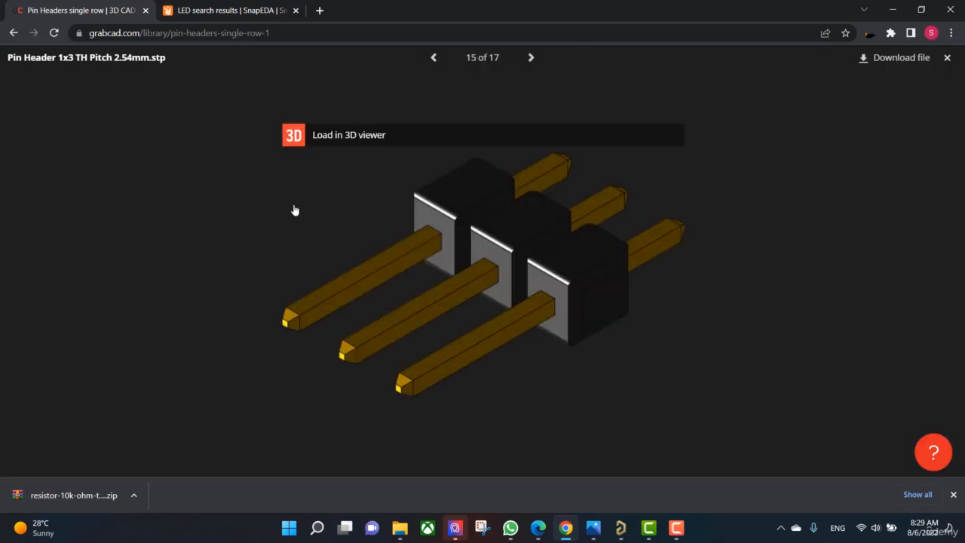
click(888, 66)
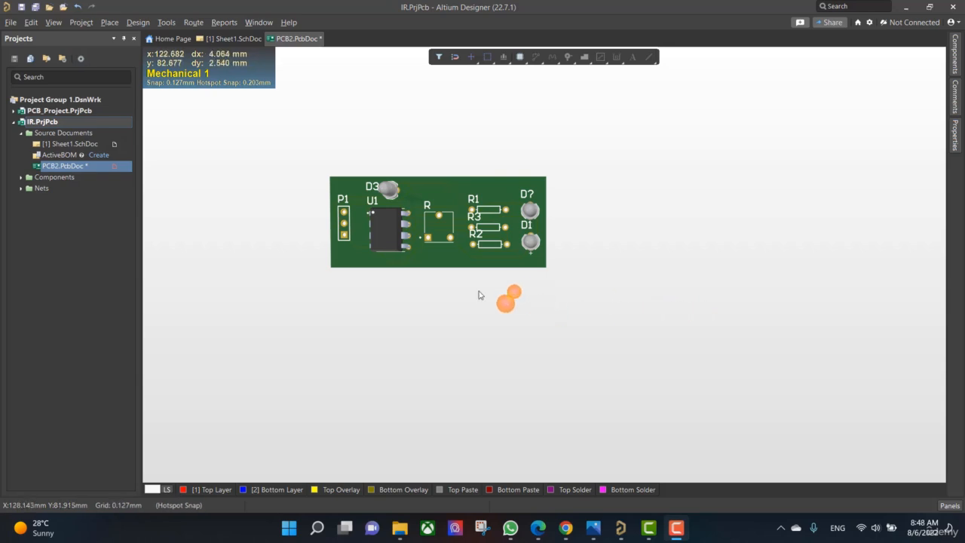
In Altium Designer, place the Pin Header 1x3 TH Pitch 2.54mm model from Downloads as a 3D body outside the board, left of P1
click(109, 22)
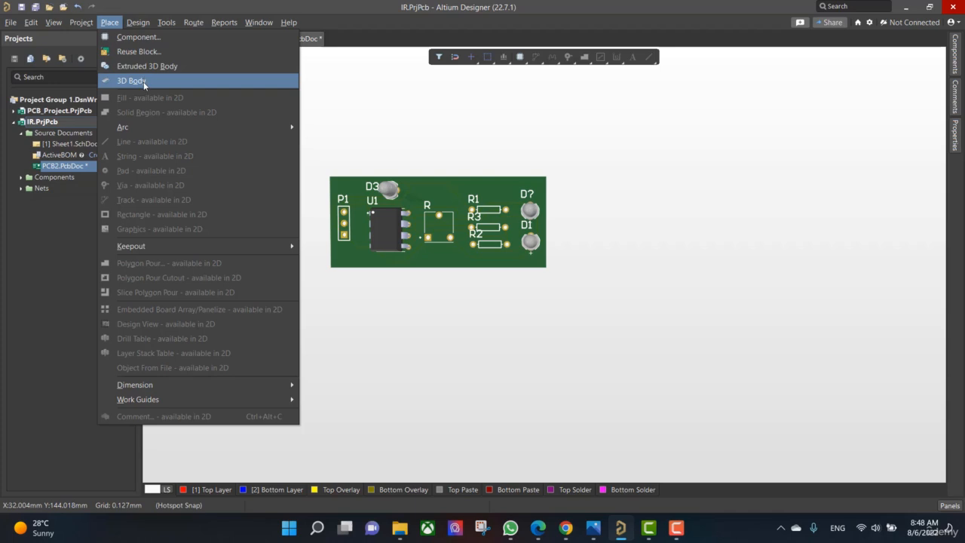
click(132, 81)
click(459, 125)
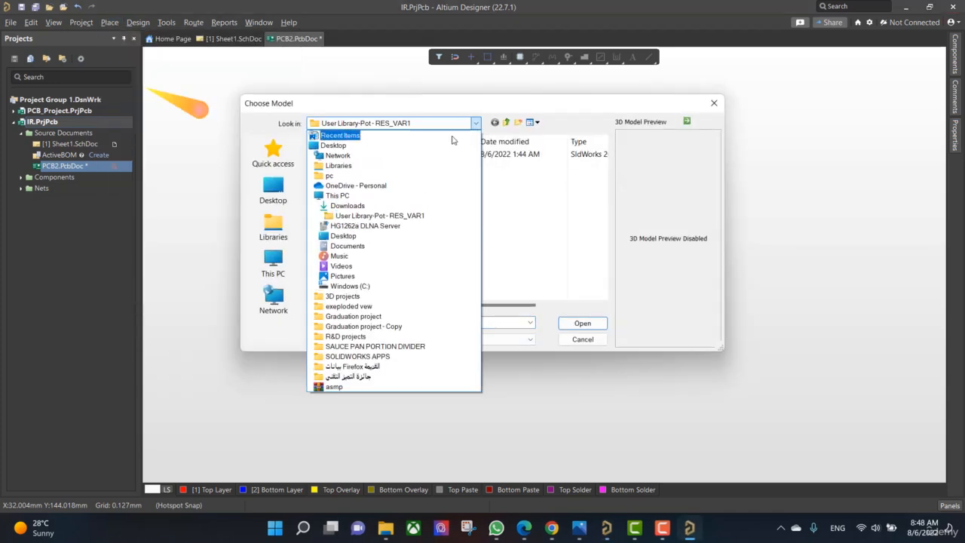
click(385, 206)
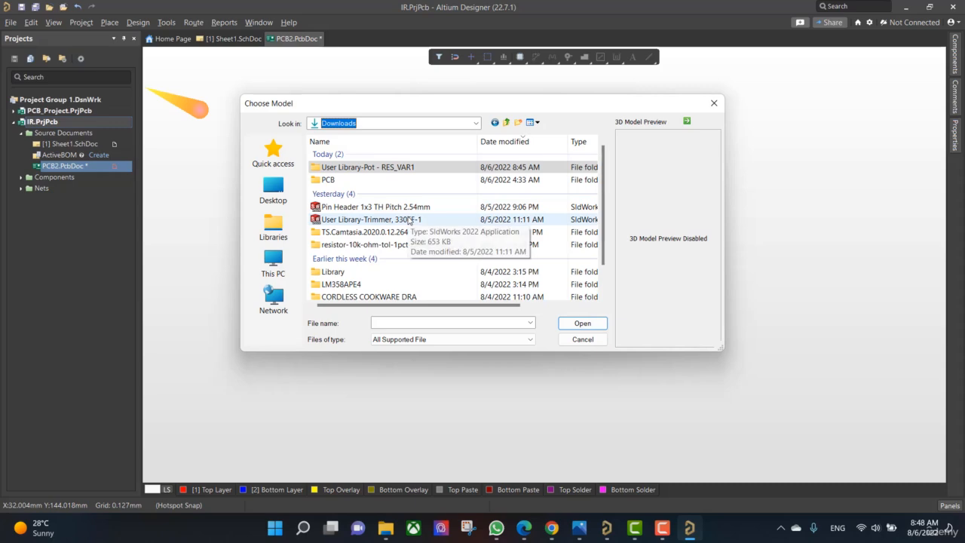
click(406, 208)
click(582, 323)
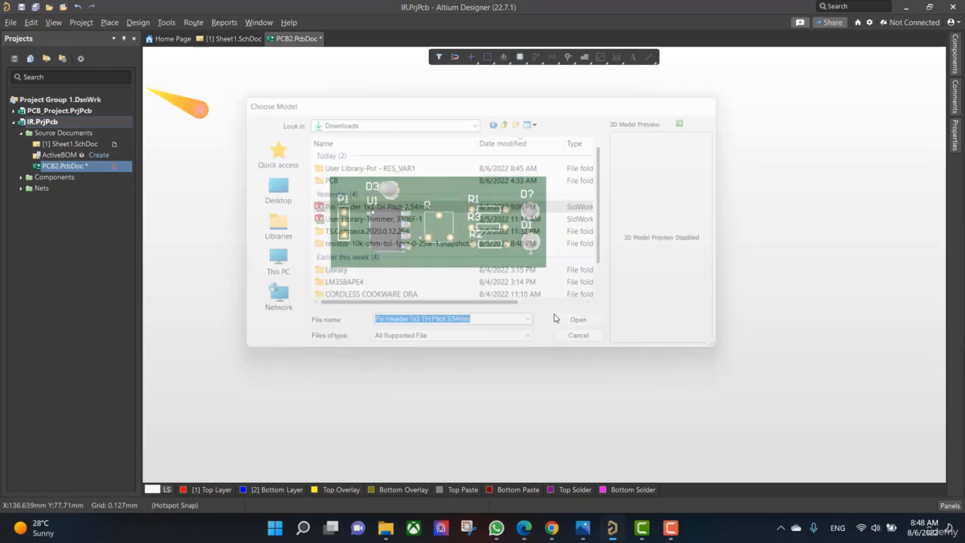
click(302, 240)
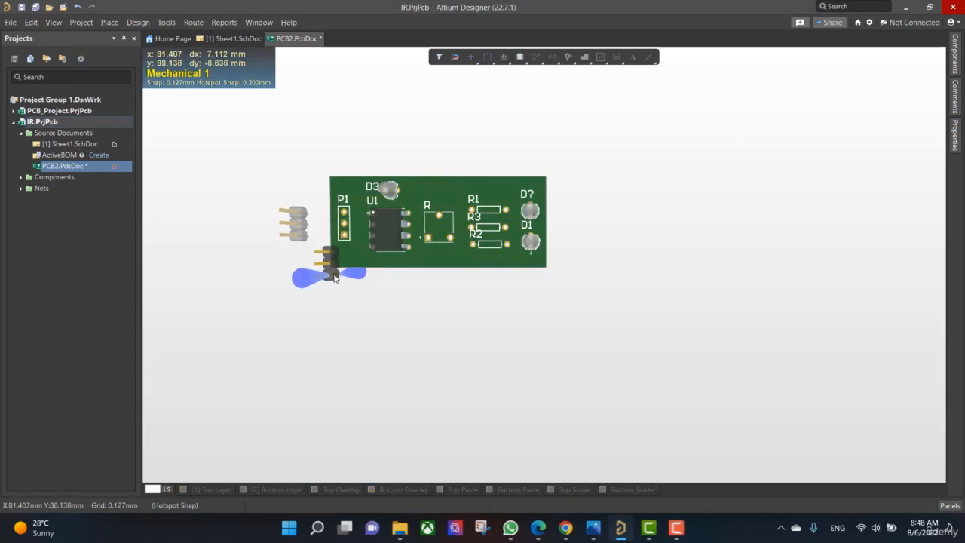
right_click(335, 277)
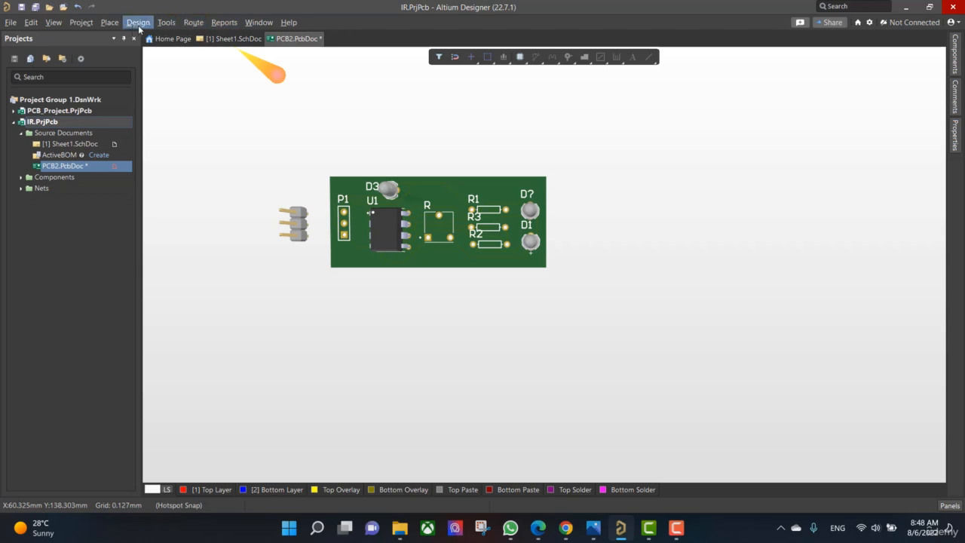
Place three 3D bodies of the downloaded 10k resistor model in a column below the board's right half
click(115, 27)
click(156, 68)
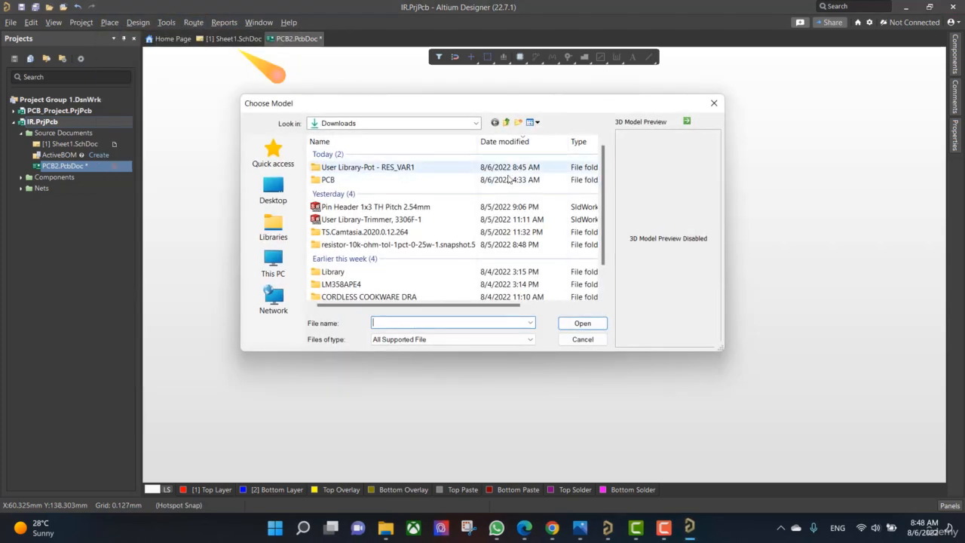
double_click(424, 245)
click(373, 197)
click(582, 322)
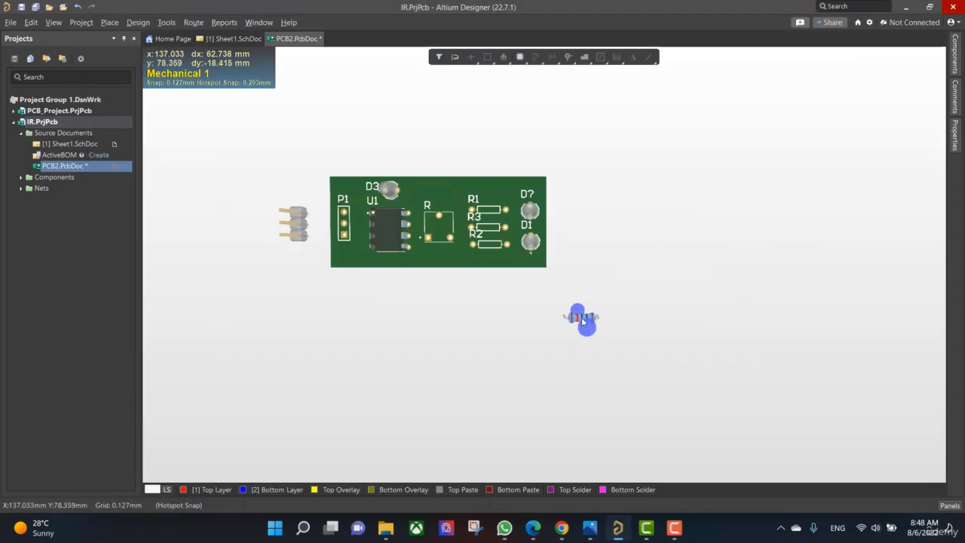
click(494, 288)
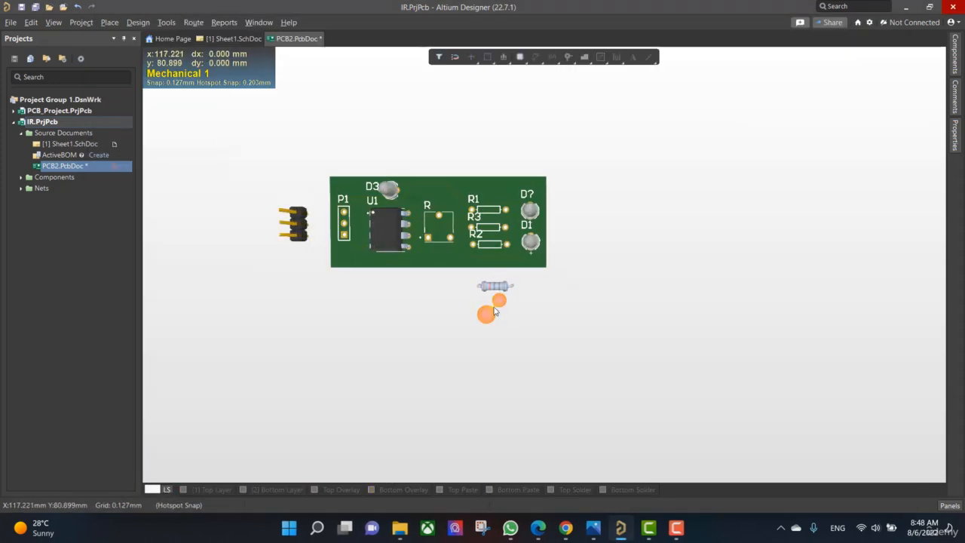
click(493, 306)
click(490, 327)
right_click(399, 286)
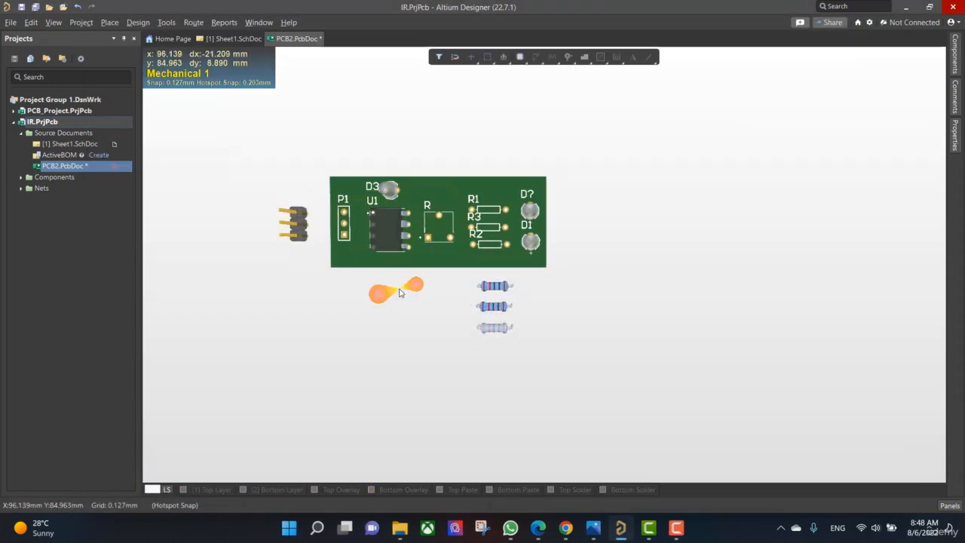
Place the User Library-Pot - RES_VAR1 model from Downloads as a 3D body below the board, rotated to face the footprint's direction
click(109, 22)
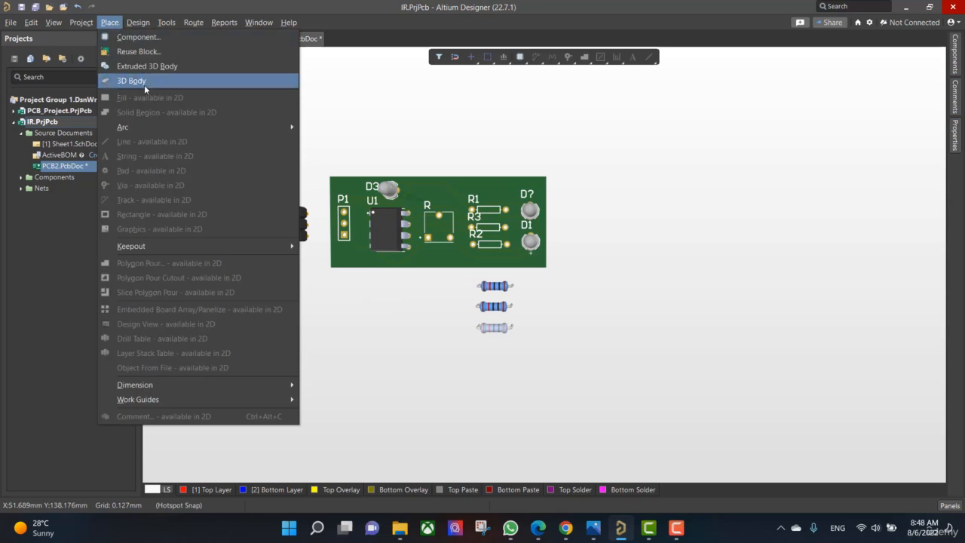
click(144, 84)
click(475, 122)
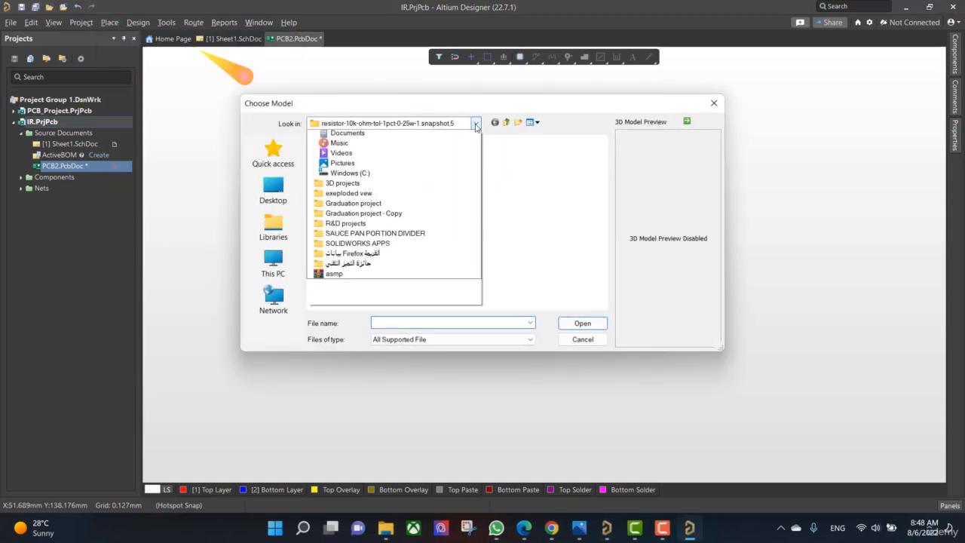
click(371, 209)
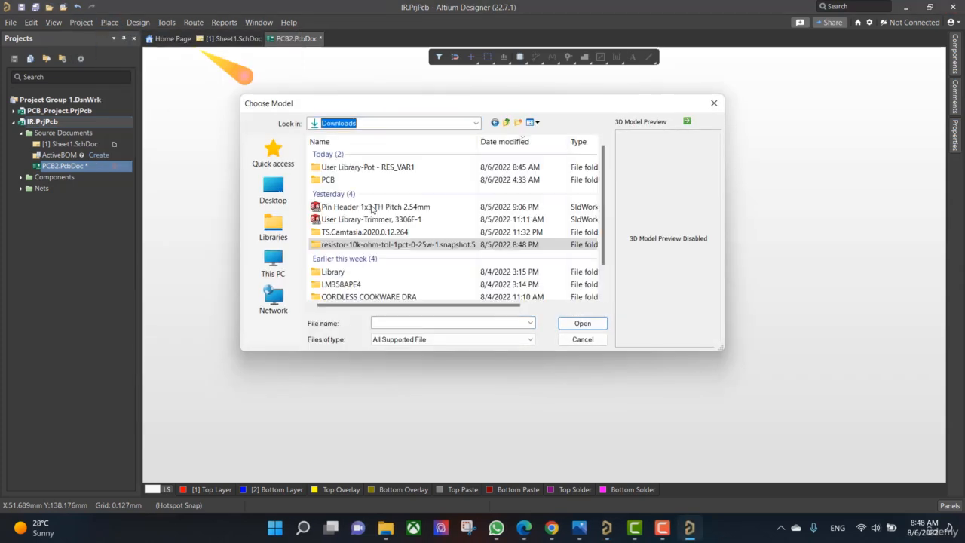
double_click(381, 168)
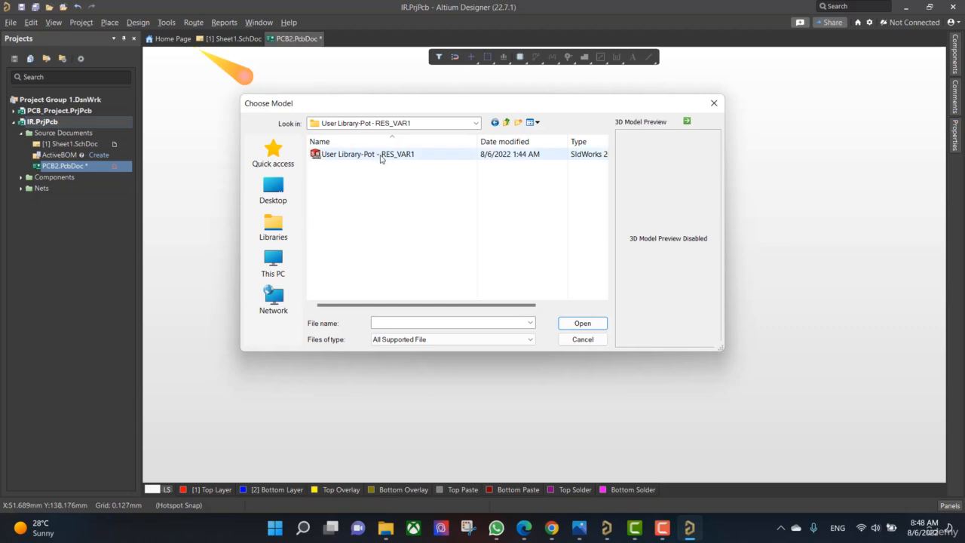
click(380, 155)
click(583, 322)
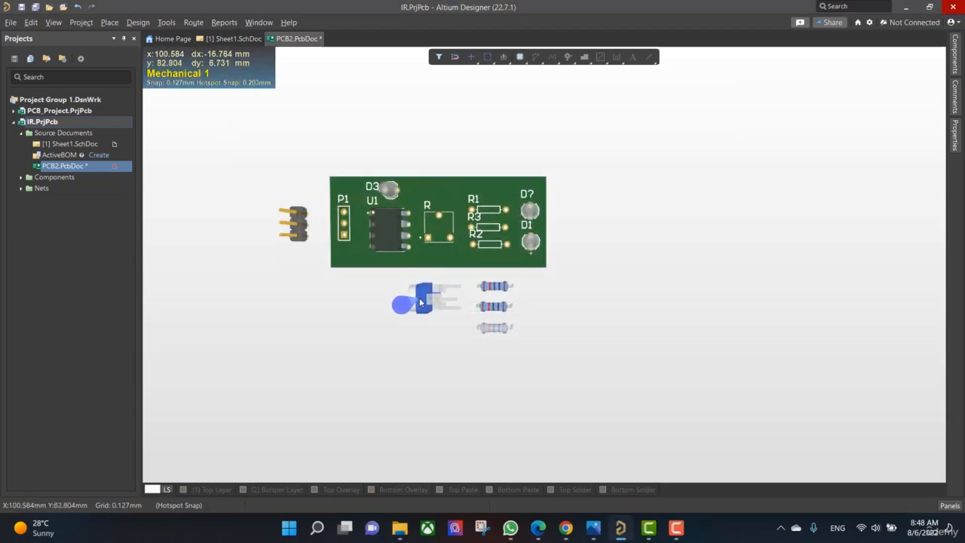
key(space)
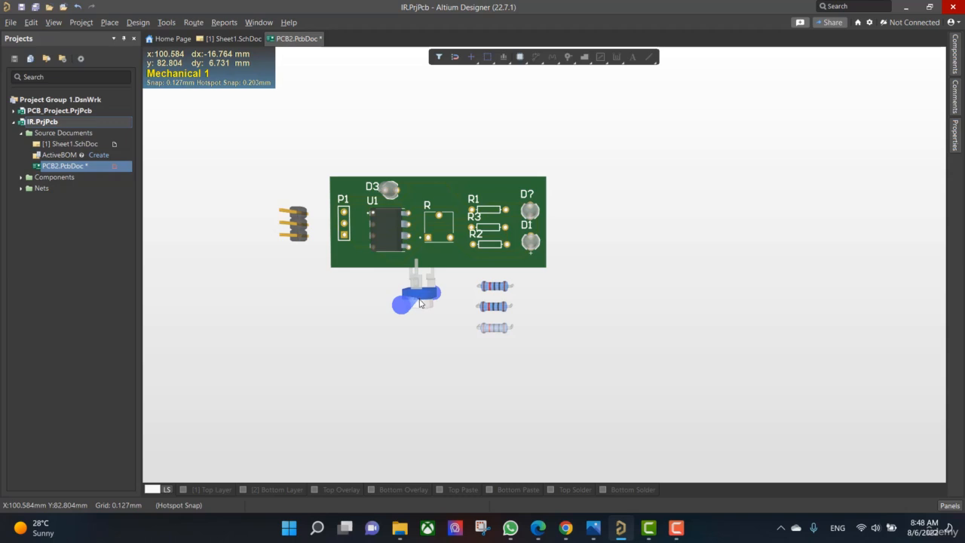
key(space)
key(space)
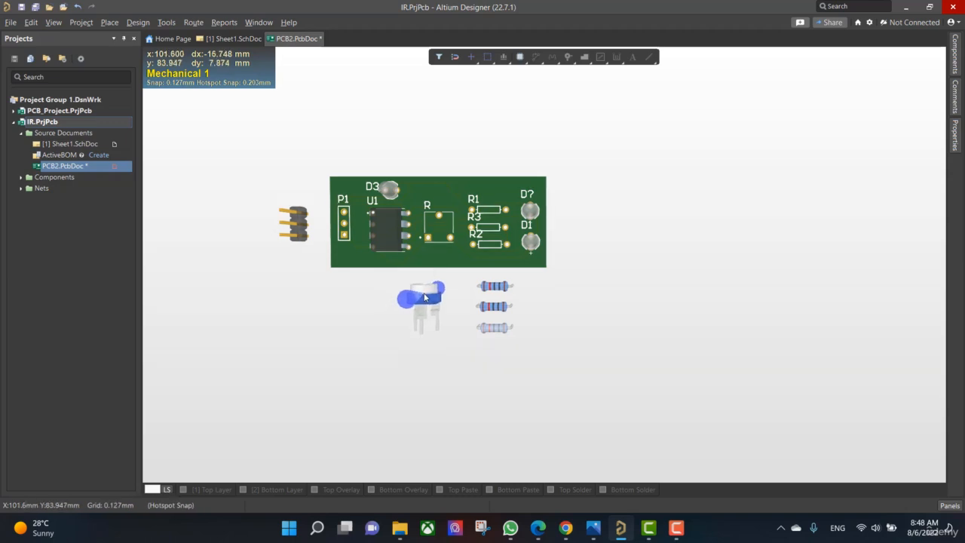
click(425, 298)
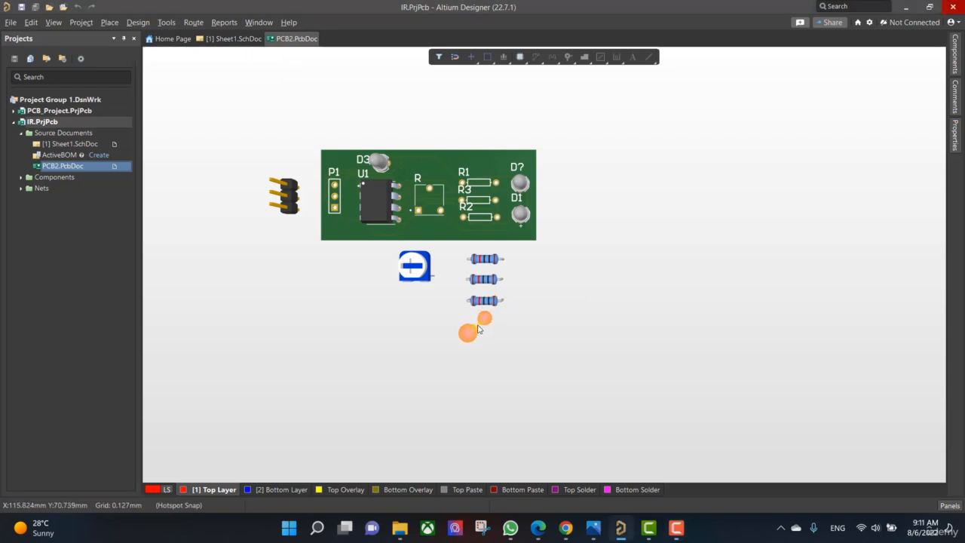
Flip the board to its underside and position the resistor body nearest the board onto R2's pads, anchored by its lead
key(v)
key(b)
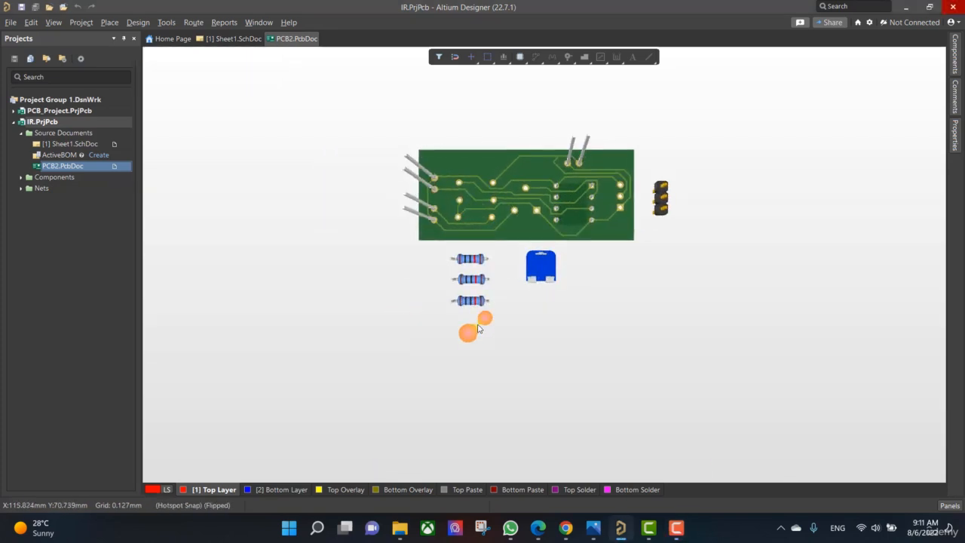
click(159, 22)
mouse_move(228, 163)
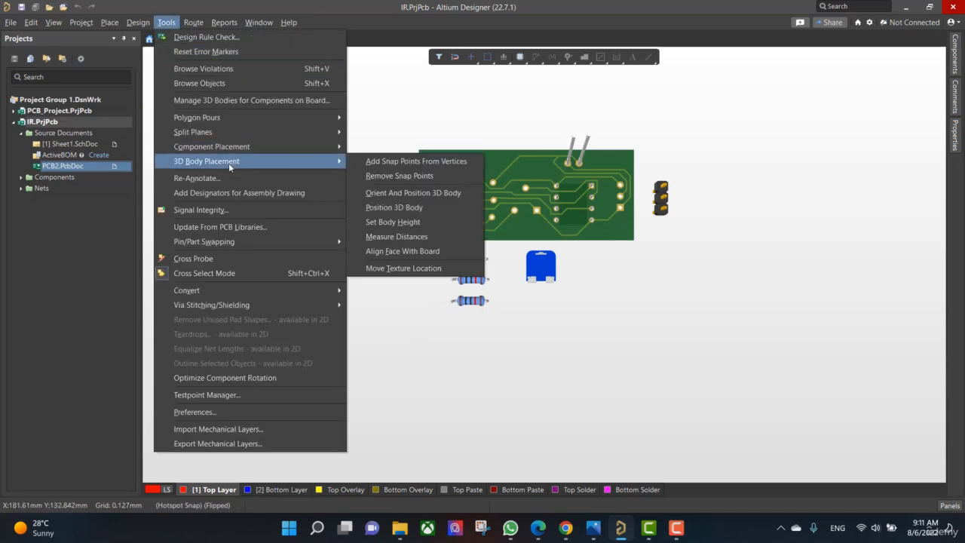
click(424, 209)
ctrl+scroll(463, 285, up, 6)
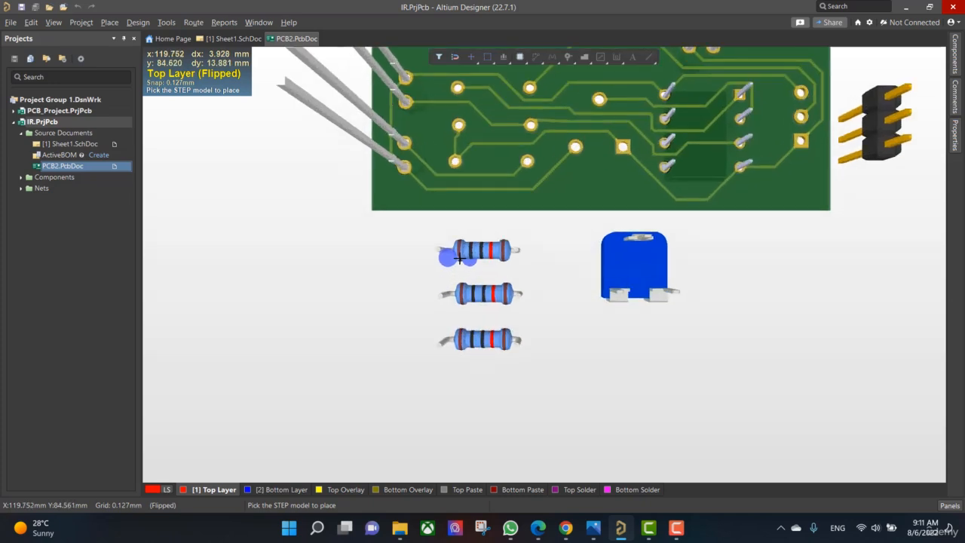
click(421, 242)
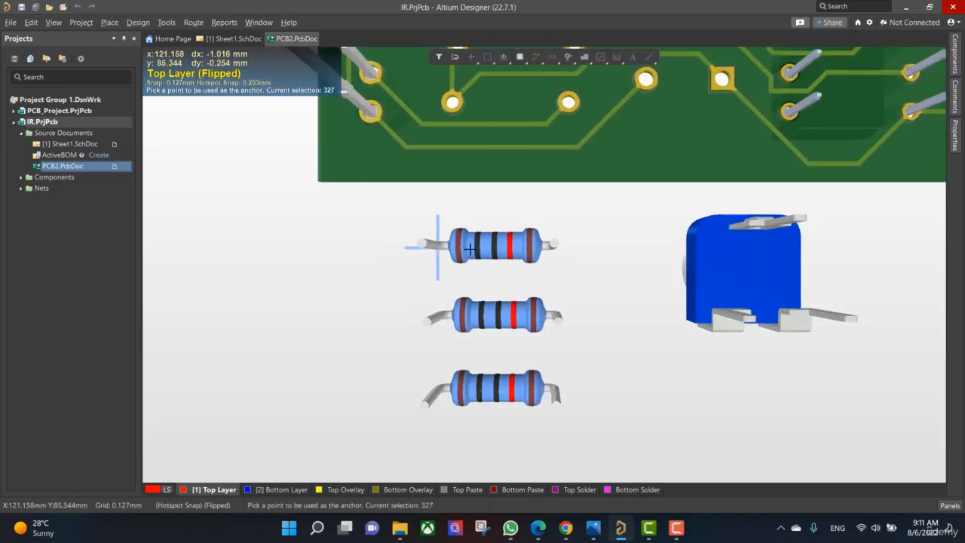
click(554, 242)
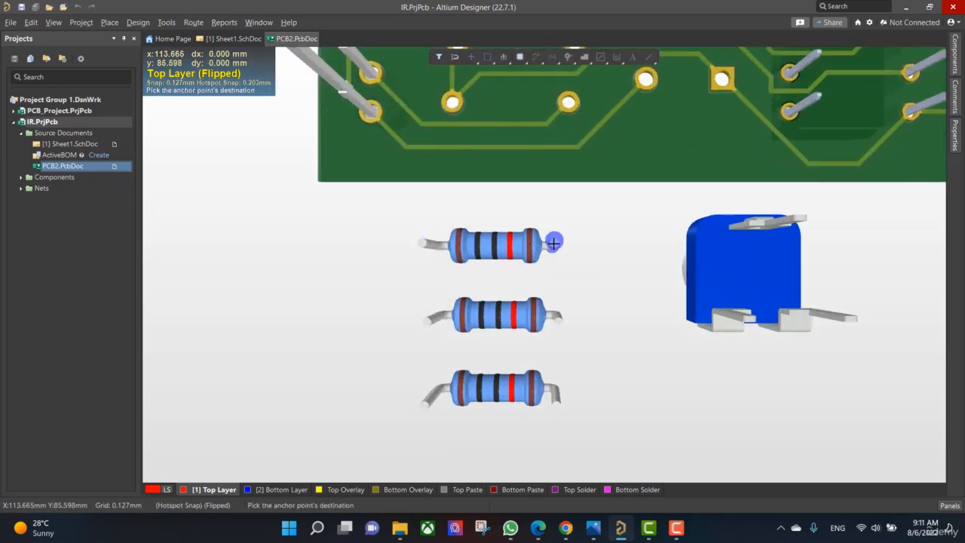
click(570, 103)
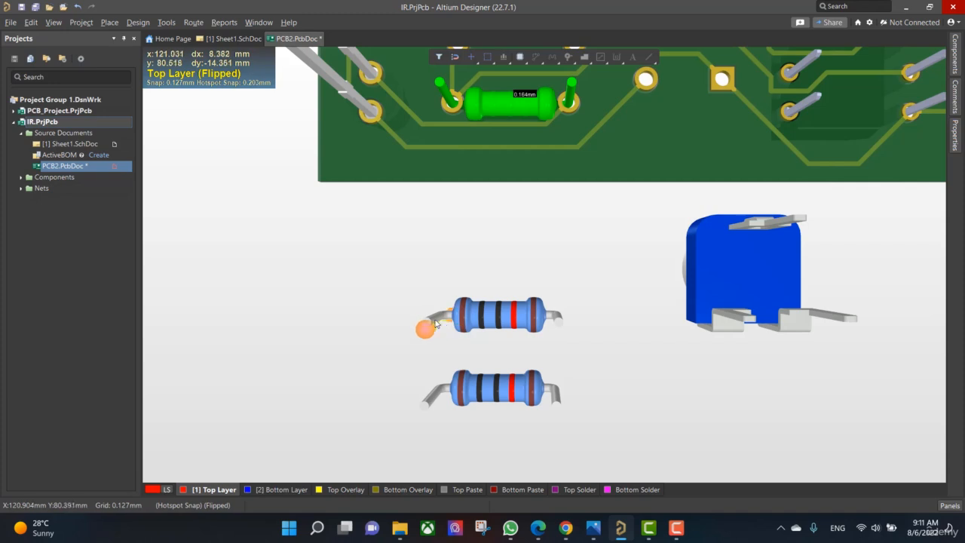
Position the nearer of the two remaining resistor bodies onto R3's pads, using its lead as the anchor
click(167, 23)
mouse_move(261, 162)
click(393, 208)
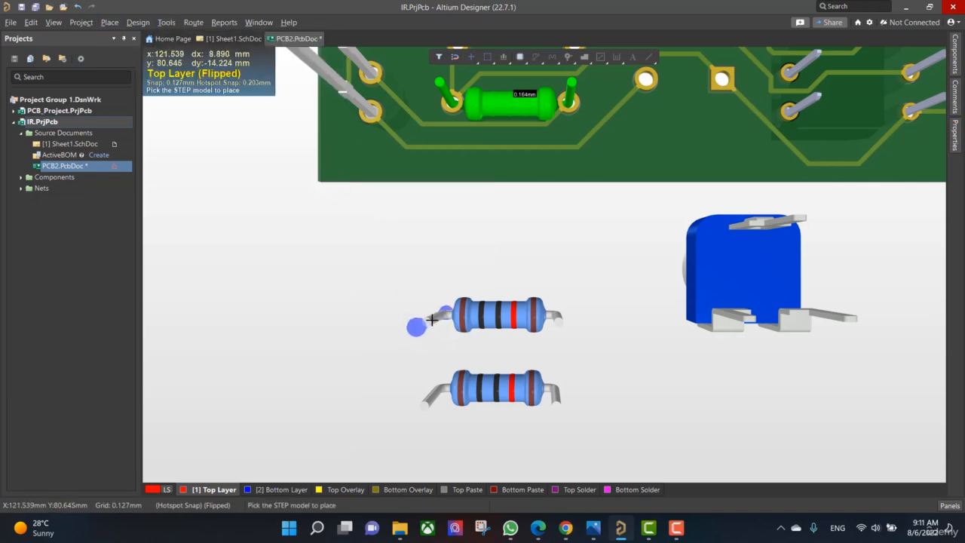
click(431, 320)
click(560, 323)
ctrl+scroll(558, 155, down, 1)
scroll(556, 155, up, 3)
click(574, 178)
scroll(569, 185, down, 4)
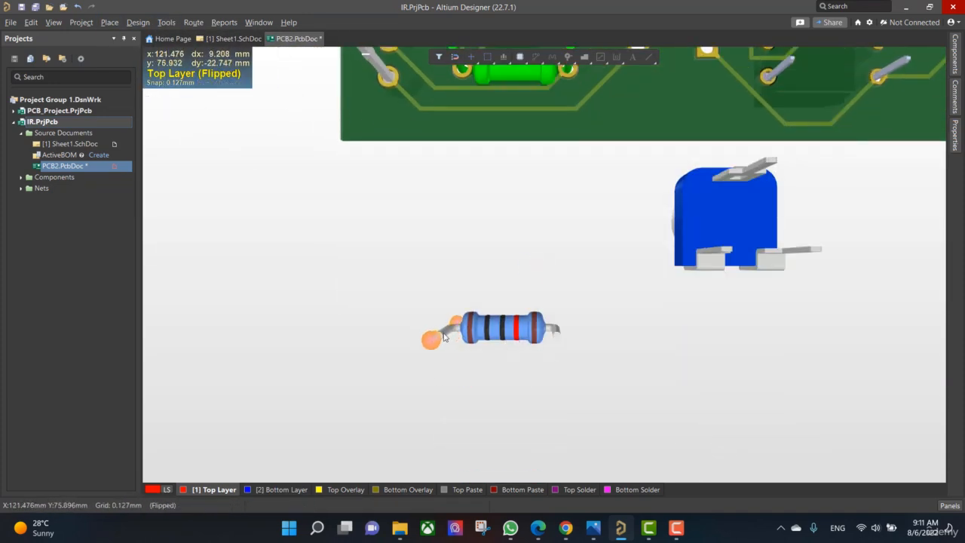
Position the last resistor body onto R1's pads, using its lead as the anchor
click(167, 23)
mouse_move(261, 162)
click(394, 208)
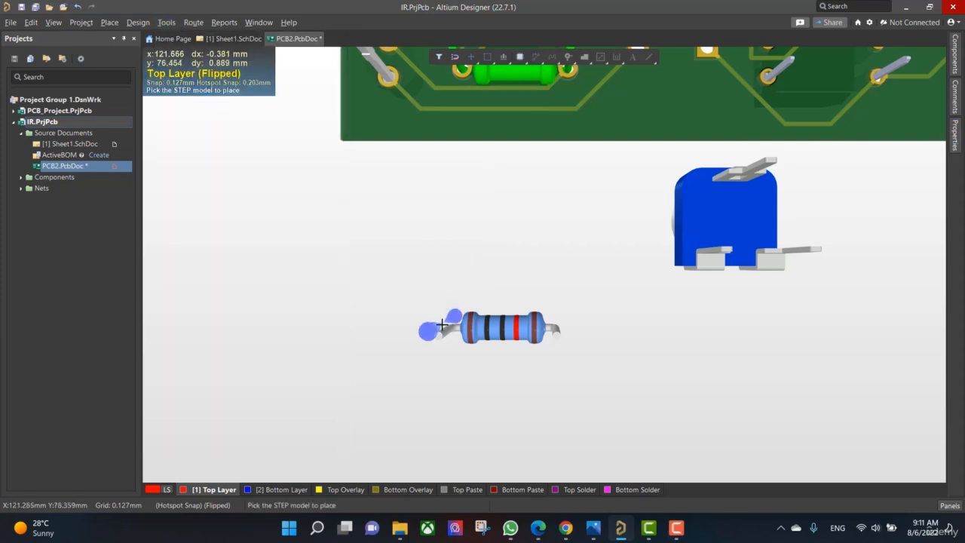
click(427, 329)
click(560, 334)
scroll(560, 329, up, 5)
click(573, 198)
scroll(558, 400, down, 5)
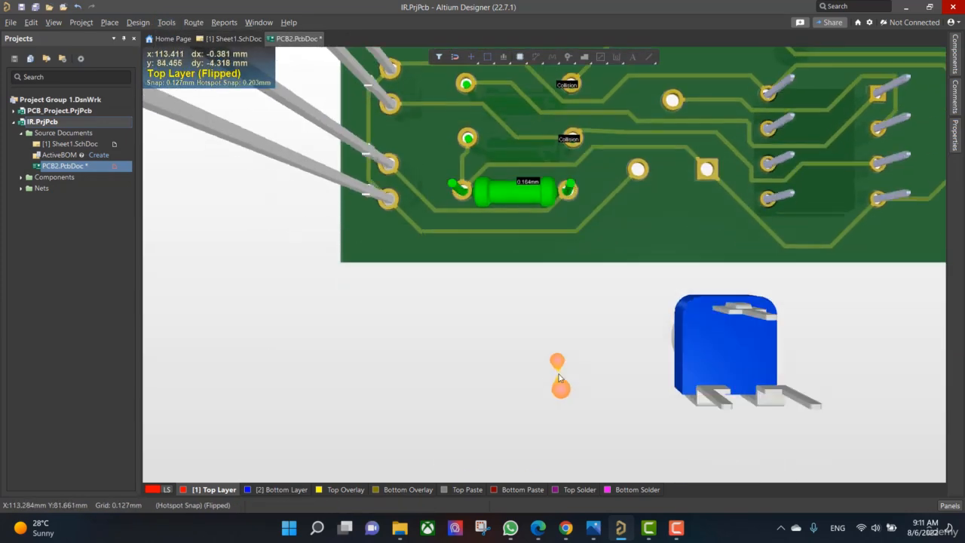
Position the potentiometer 3D body onto the pads of footprint R, anchored by one of its pins
click(167, 23)
mouse_move(261, 161)
click(388, 209)
click(761, 251)
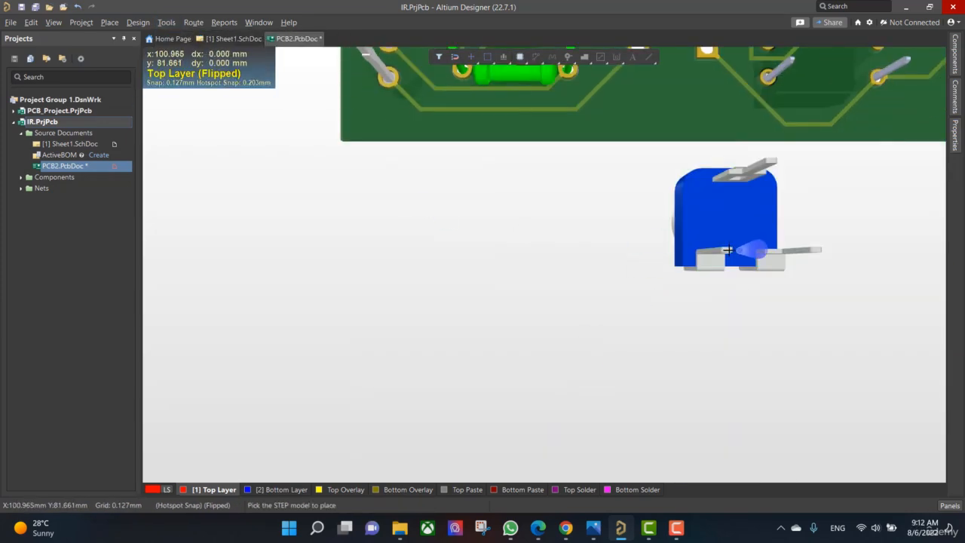
click(818, 250)
scroll(818, 250, up, 4)
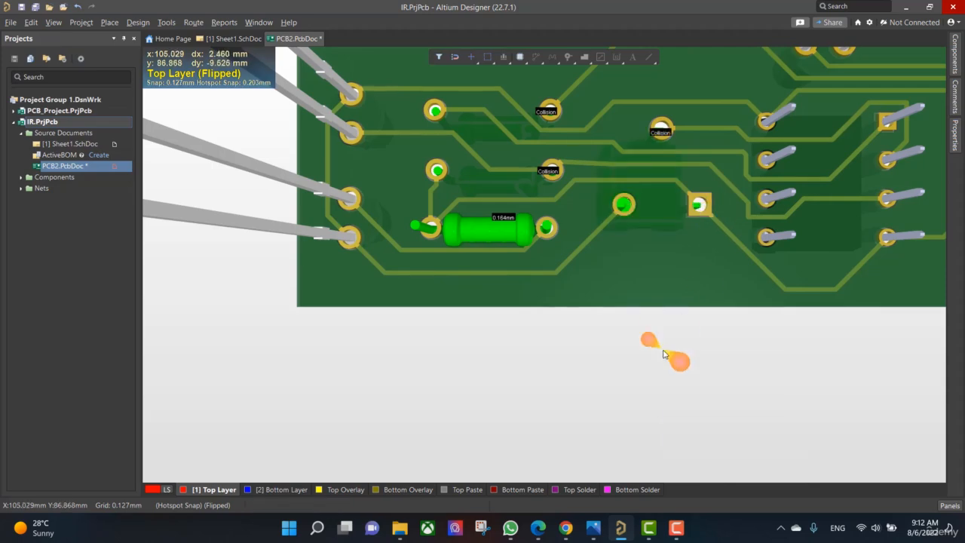
Position the pin header 3D body onto P1, anchoring its end pin to the square pad
right_drag(738, 315, 408, 382)
click(167, 23)
mouse_move(231, 161)
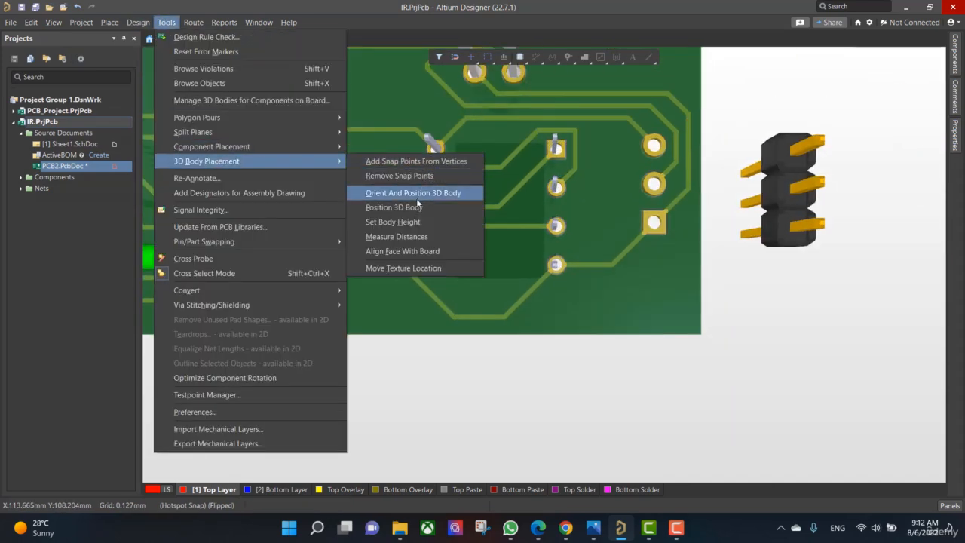
click(416, 207)
click(822, 139)
click(820, 225)
click(655, 222)
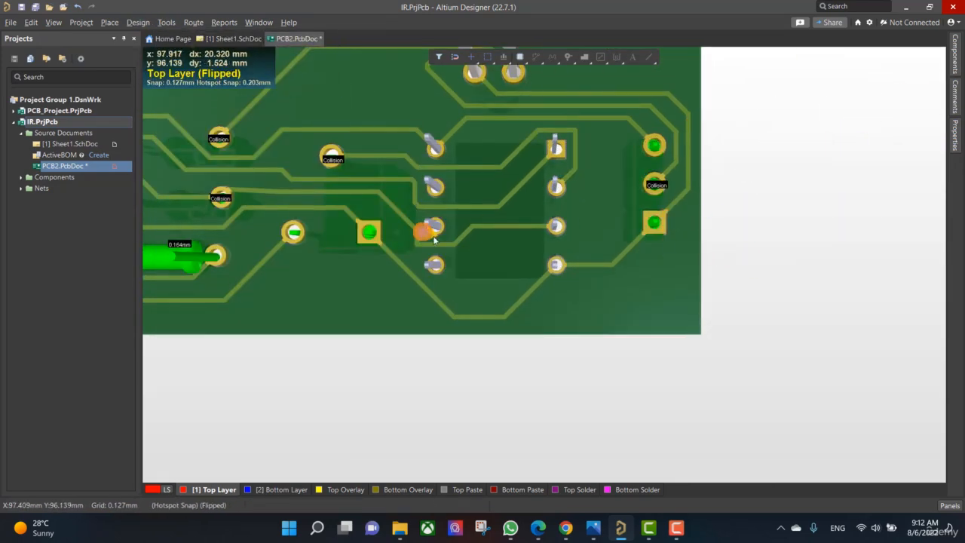
Return to the board's top side and set the standoff height of the resistor body at R2 to 3 mm
ctrl+scroll(340, 162, down, 4)
right_drag(306, 158, 437, 233)
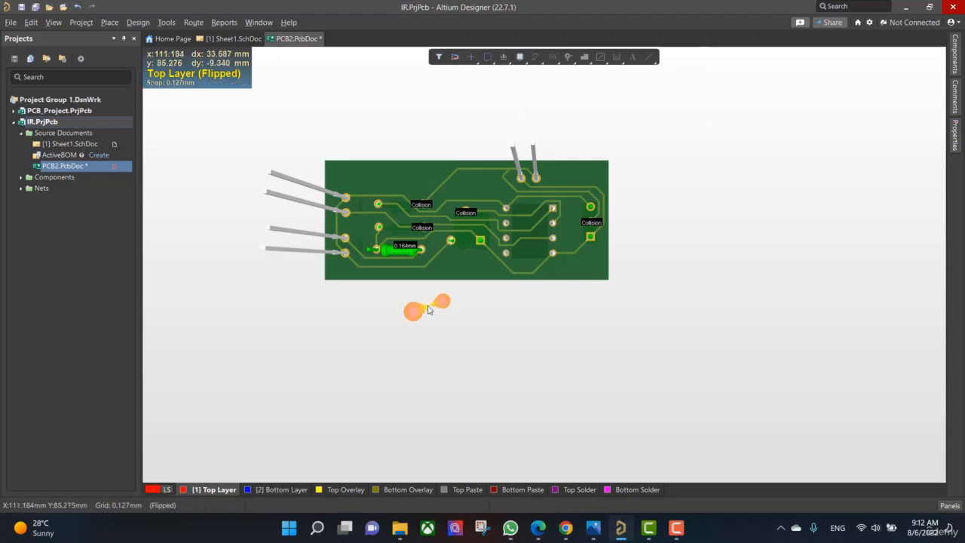
key(ctrl+f)
click(444, 248)
ctrl+scroll(437, 273, up, 2)
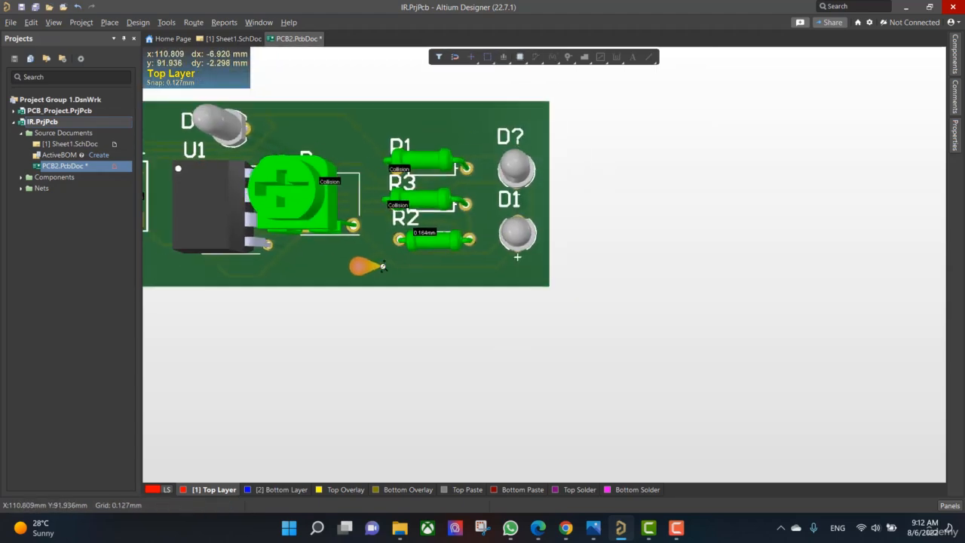
ctrl+scroll(376, 265, down, 3)
shift+right_drag(375, 264, 365, 248)
right_drag(416, 215, 414, 294)
ctrl+scroll(414, 294, up, 2)
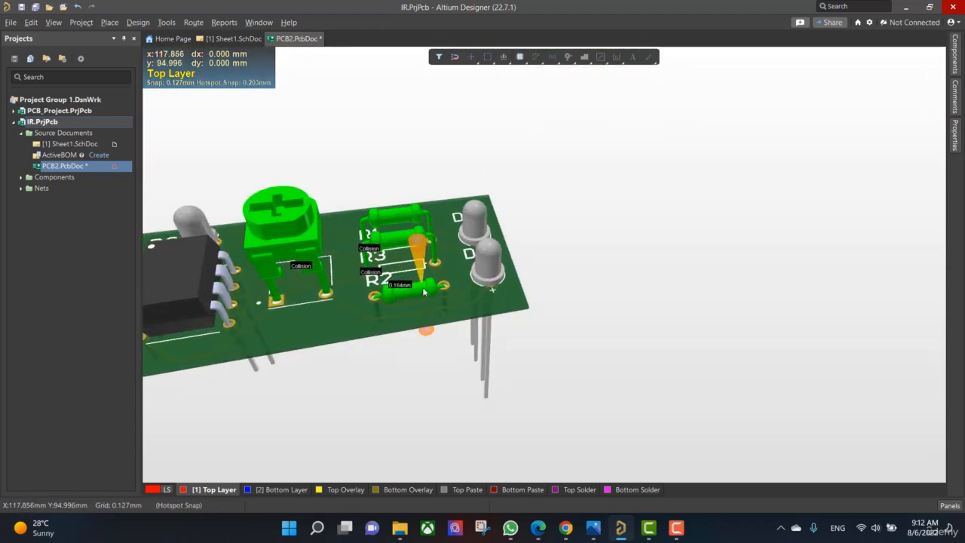
ctrl+scroll(401, 317, up, 1)
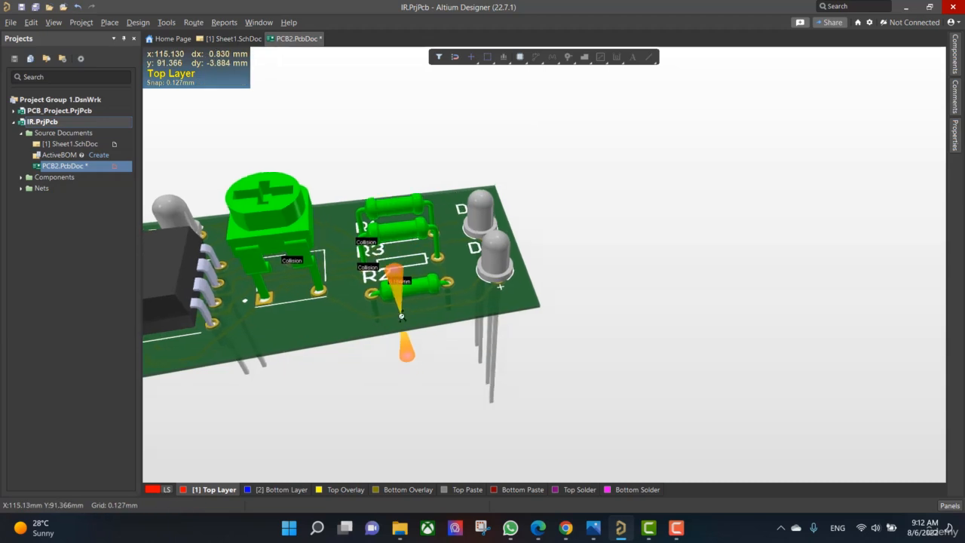
shift+right_drag(400, 317, 401, 202)
double_click(374, 346)
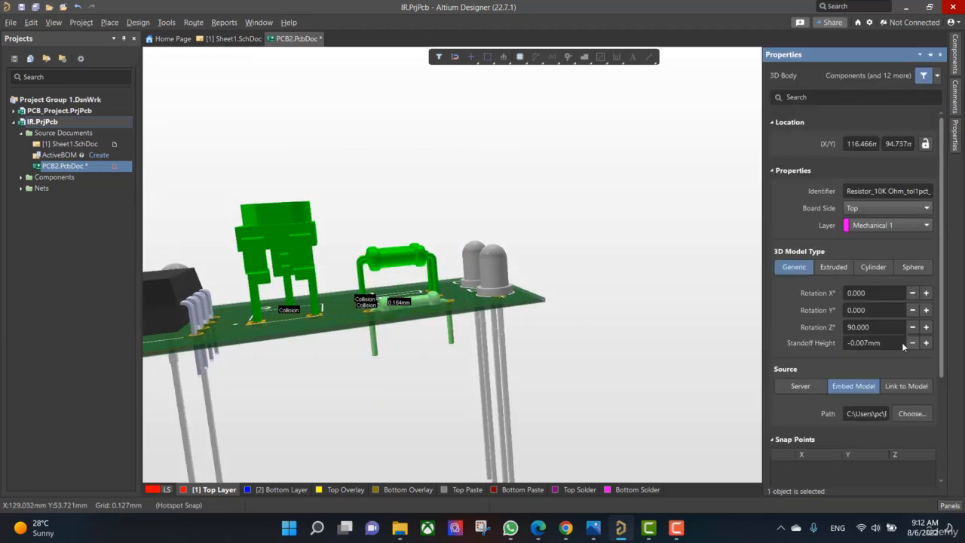
text(3)
key(Return)
Add the resistor bodies at R1 and R3 to the selection and set the standoff height of all three to 3 mm
shift+right_drag(395, 284, 396, 313)
shift+click(398, 313)
shift+click(379, 291)
click(955, 136)
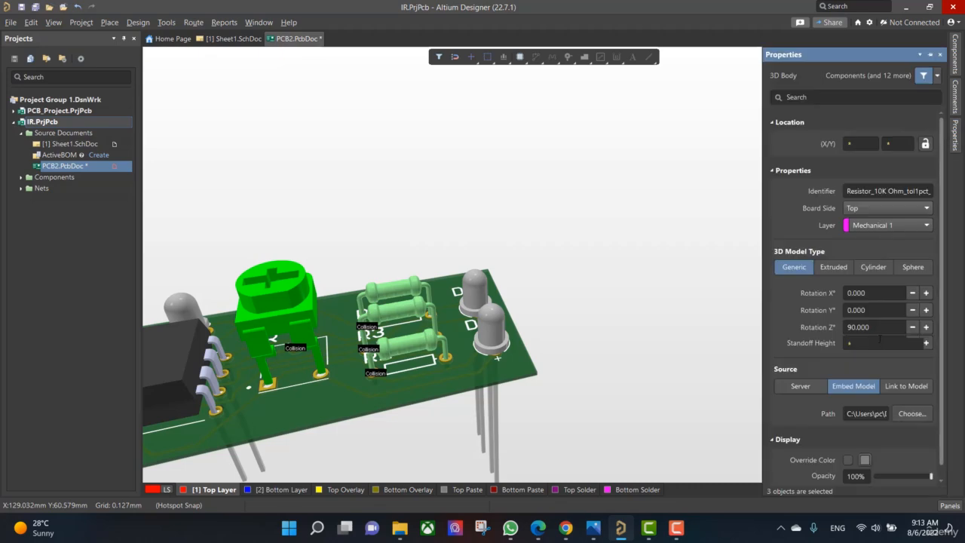
text(3)
key(Return)
Lower the potentiometer body's standoff height to 5.9 mm
ctrl+scroll(338, 362, down, 4)
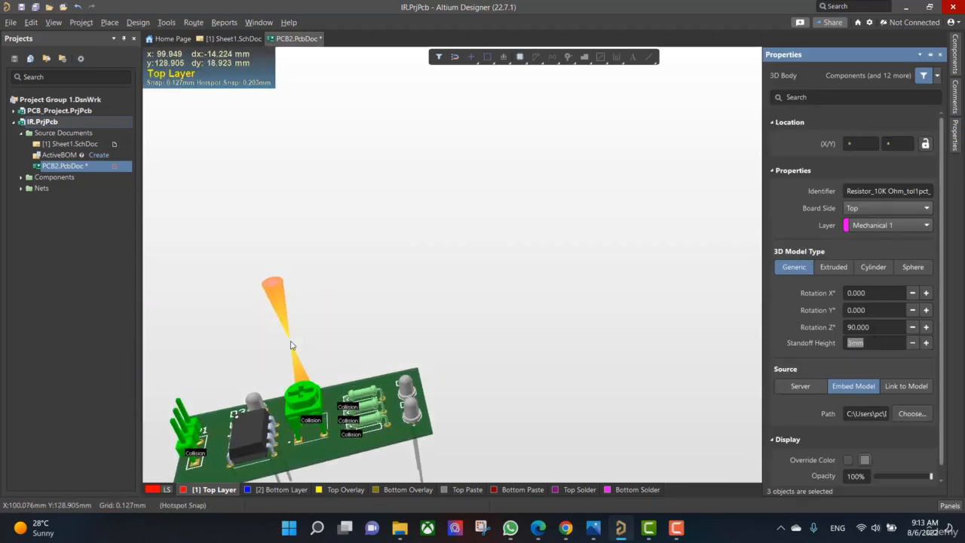
ctrl+scroll(307, 404, up, 3)
right_drag(307, 402, 441, 263)
click(442, 263)
click(955, 135)
click(913, 343)
click(913, 344)
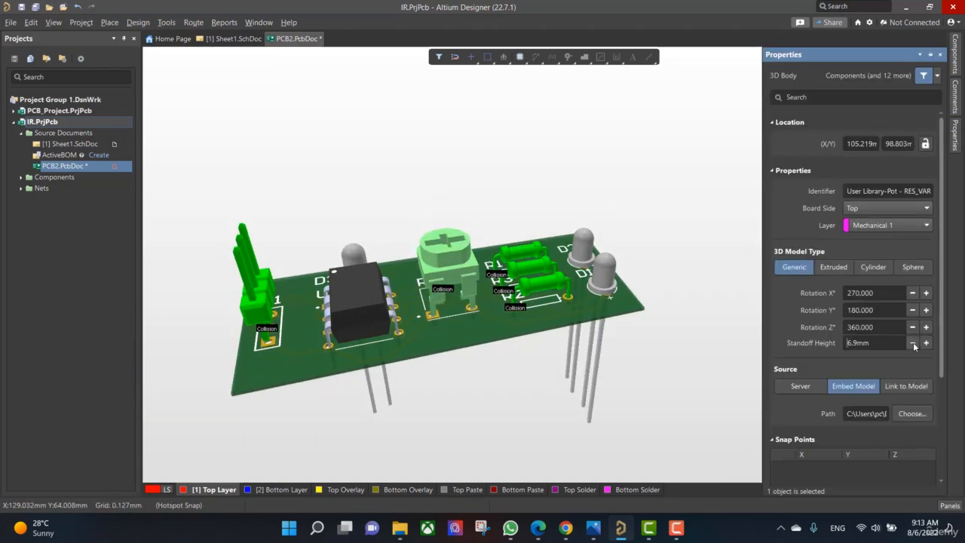
click(913, 343)
Lower the pin header 3D body at P1 onto the board through its standoff height
key(ctrl+f)
right_drag(526, 345, 662, 369)
key(ctrl+f)
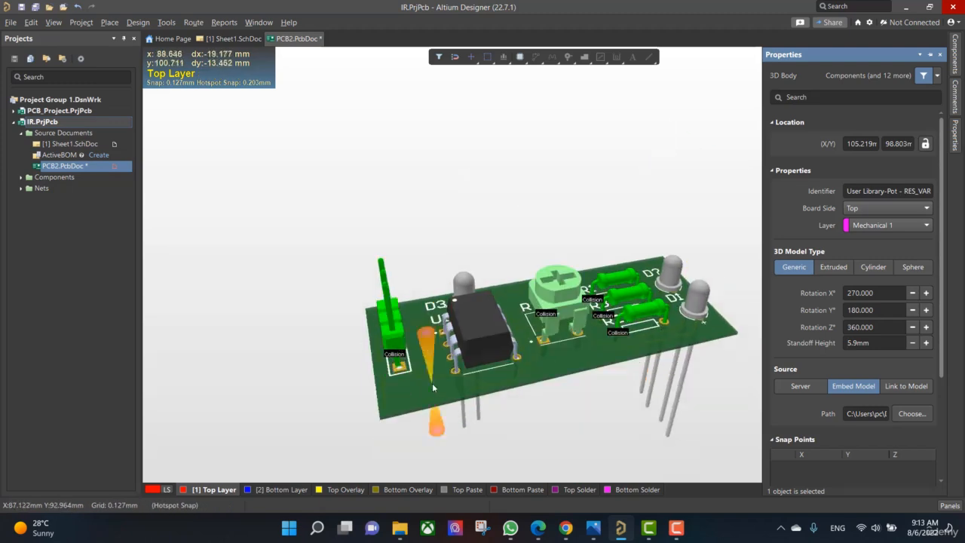
click(432, 383)
click(394, 337)
click(956, 136)
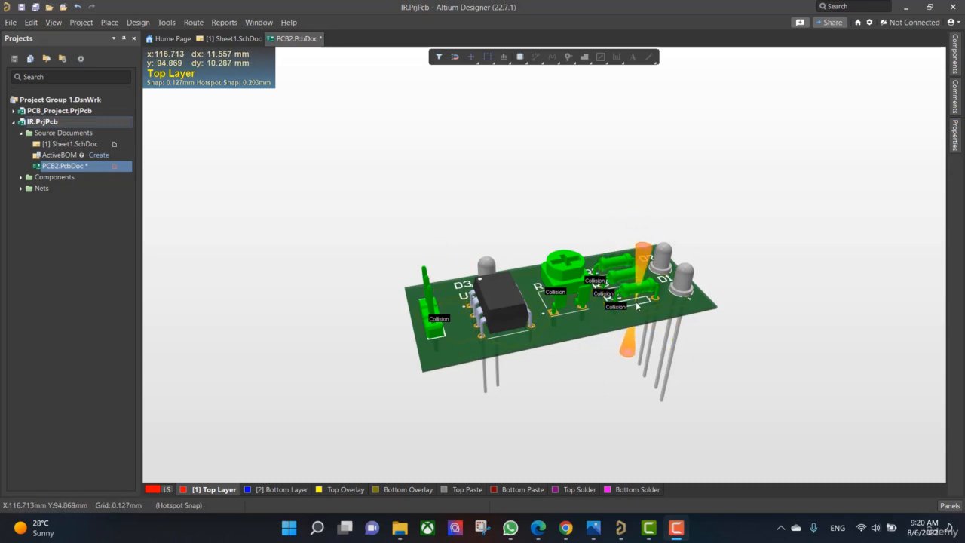
Nudge the colliding resistors, potentiometer and pin header slightly on the board to clear their component clearance violations
right_drag(637, 305, 773, 309)
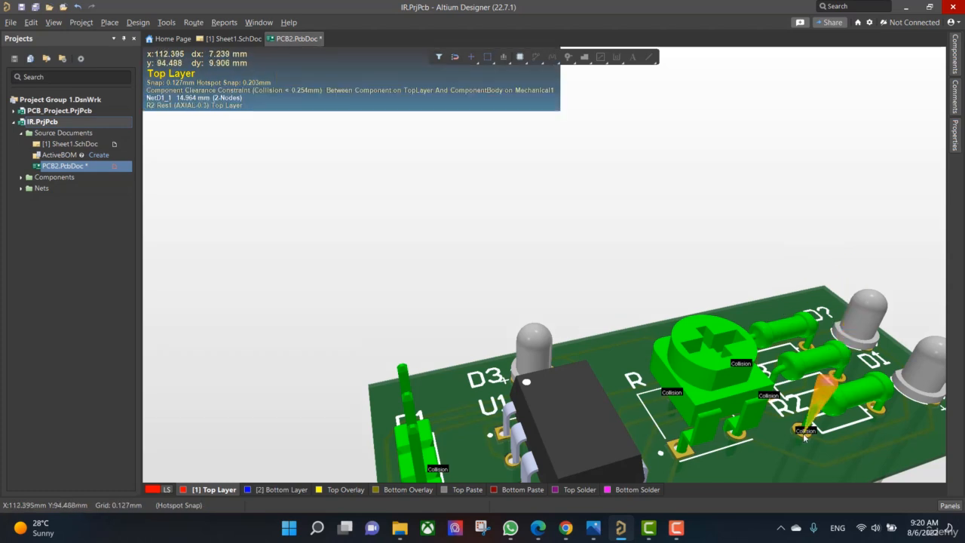
drag(805, 438, 806, 446)
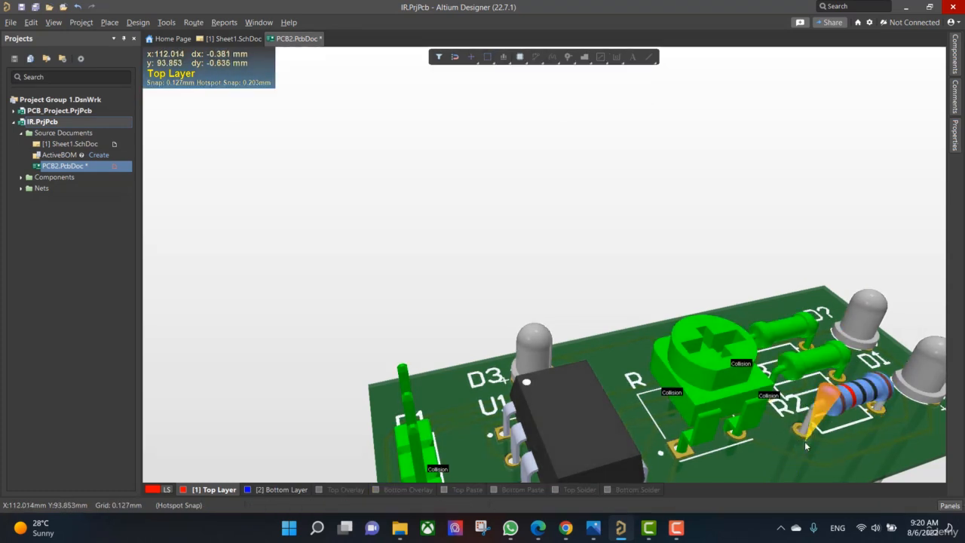
drag(779, 395, 779, 372)
scroll(490, 430, down, 4)
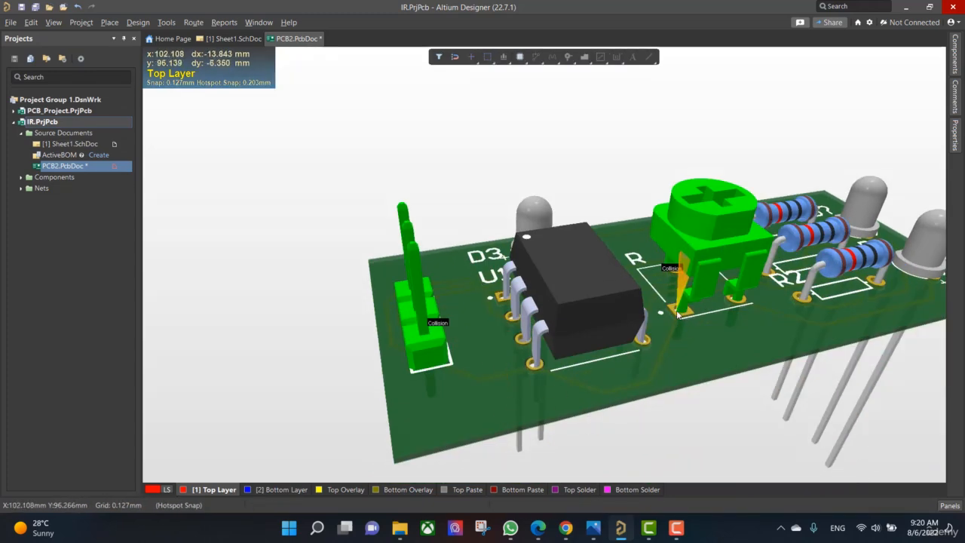
drag(679, 315, 683, 317)
drag(448, 365, 442, 377)
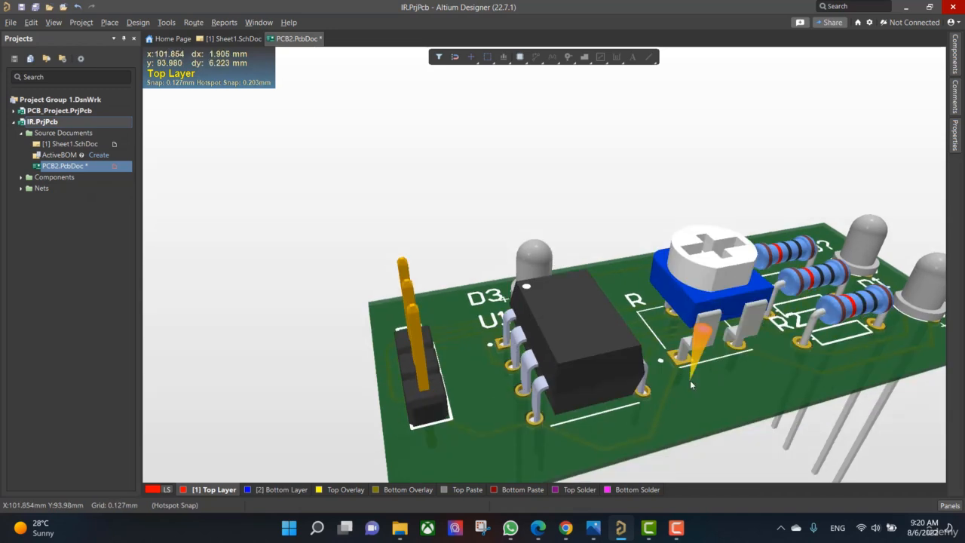
ctrl+scroll(693, 386, down, 4)
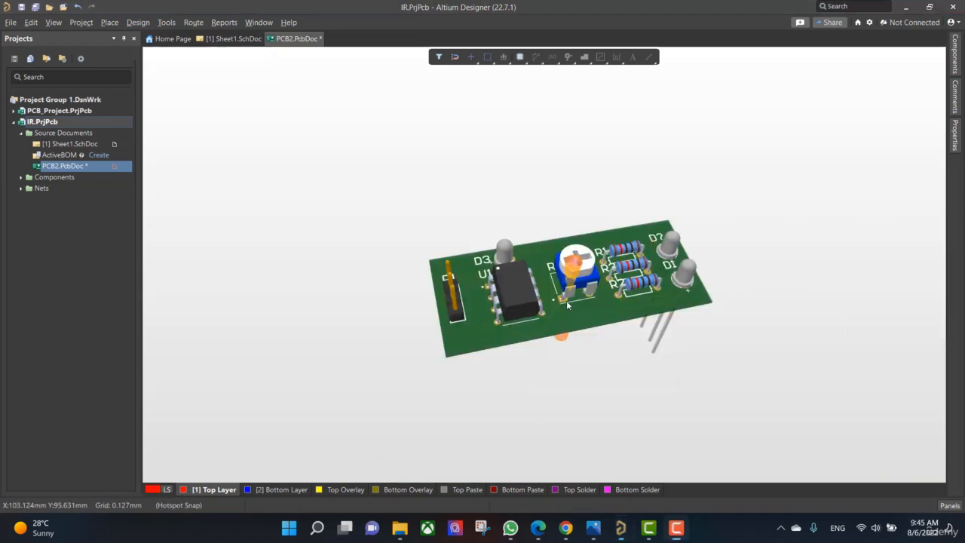
shift+right_drag(567, 300, 403, 408)
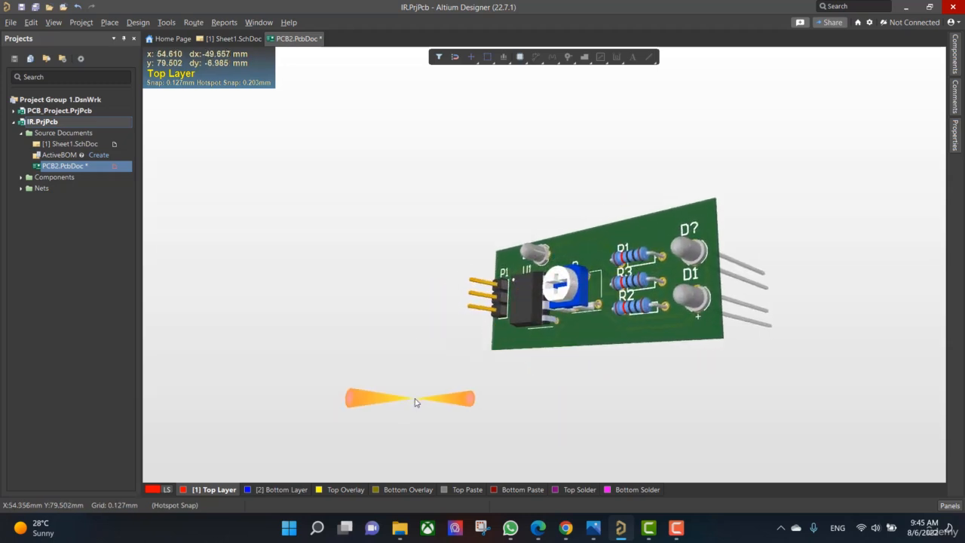